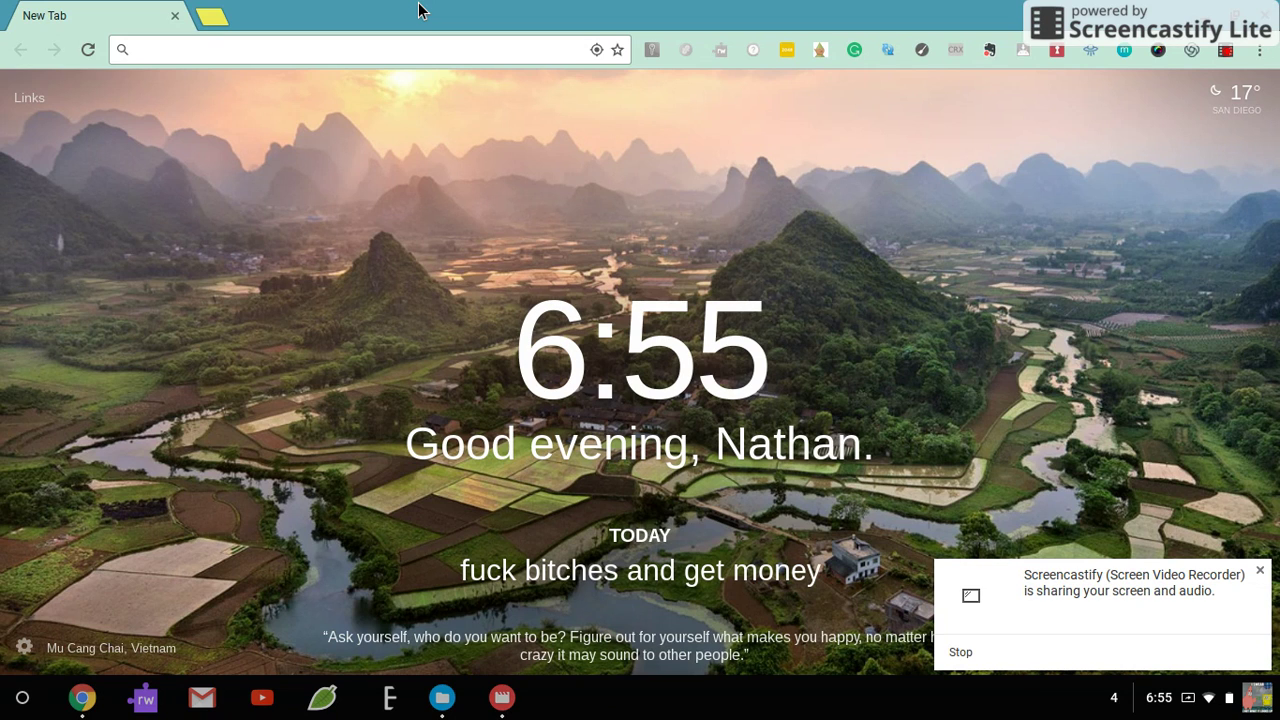
Search the web for "chrome web store" and open the store's Extensions page from the results.
click(229, 60)
text(chrome )
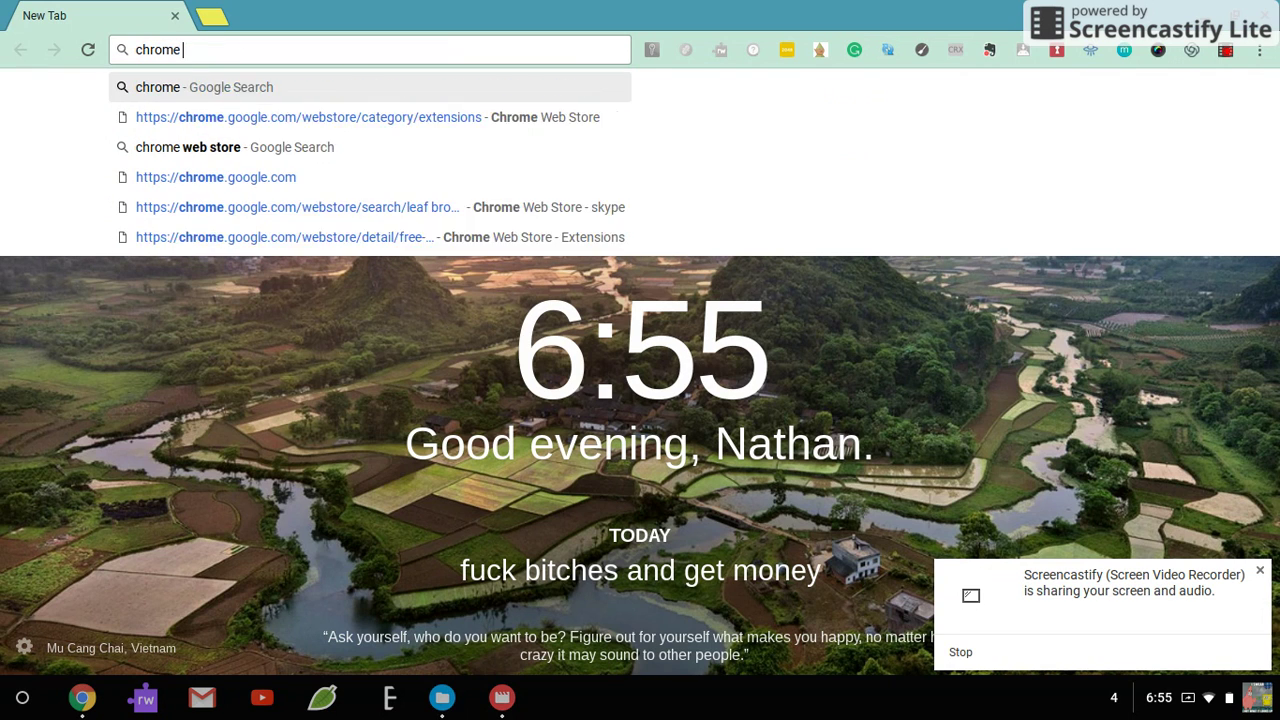
text(web store)
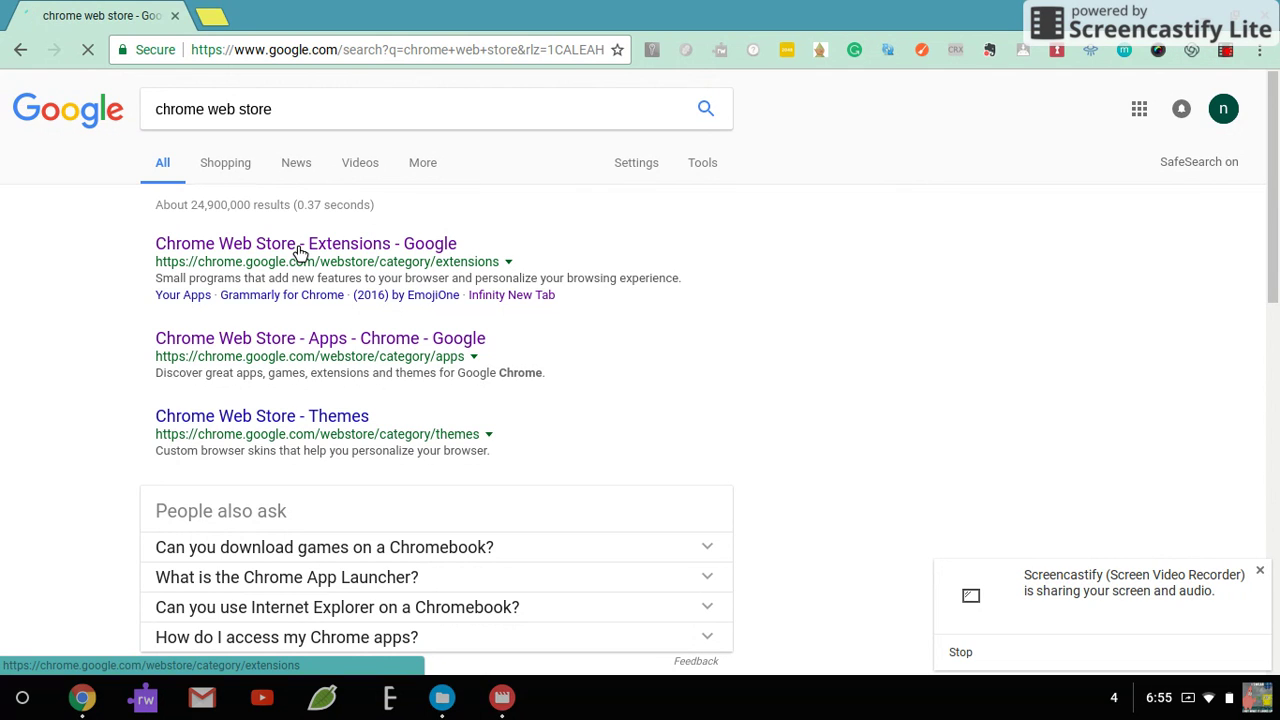
click(300, 250)
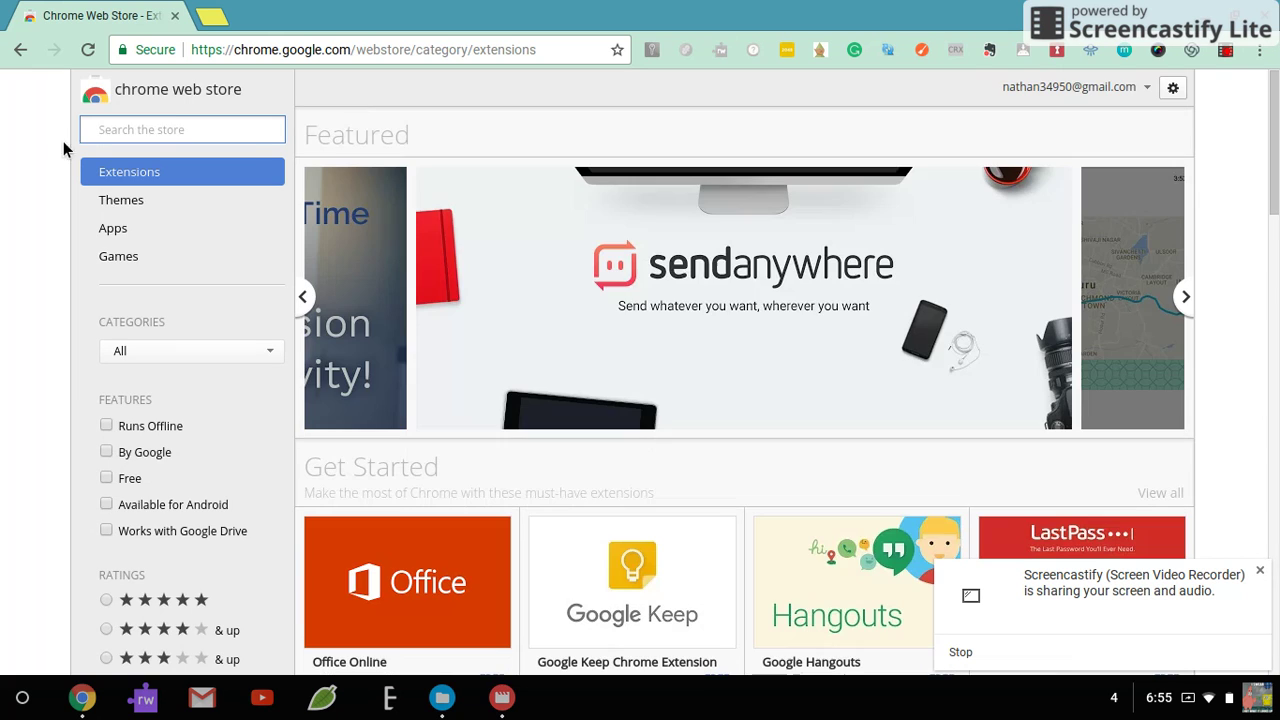
Search the store for "penis cursor" and try to add the Penis Cursor extension to Chrome.
click(112, 140)
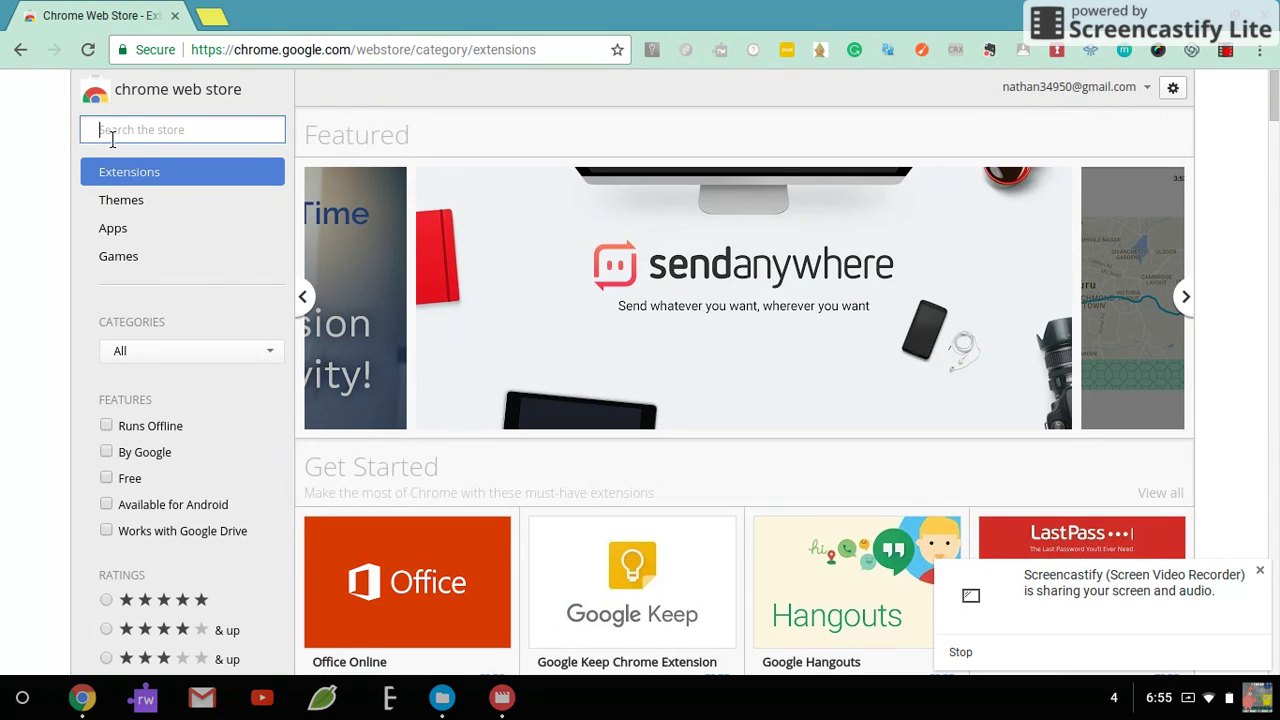
text(penis )
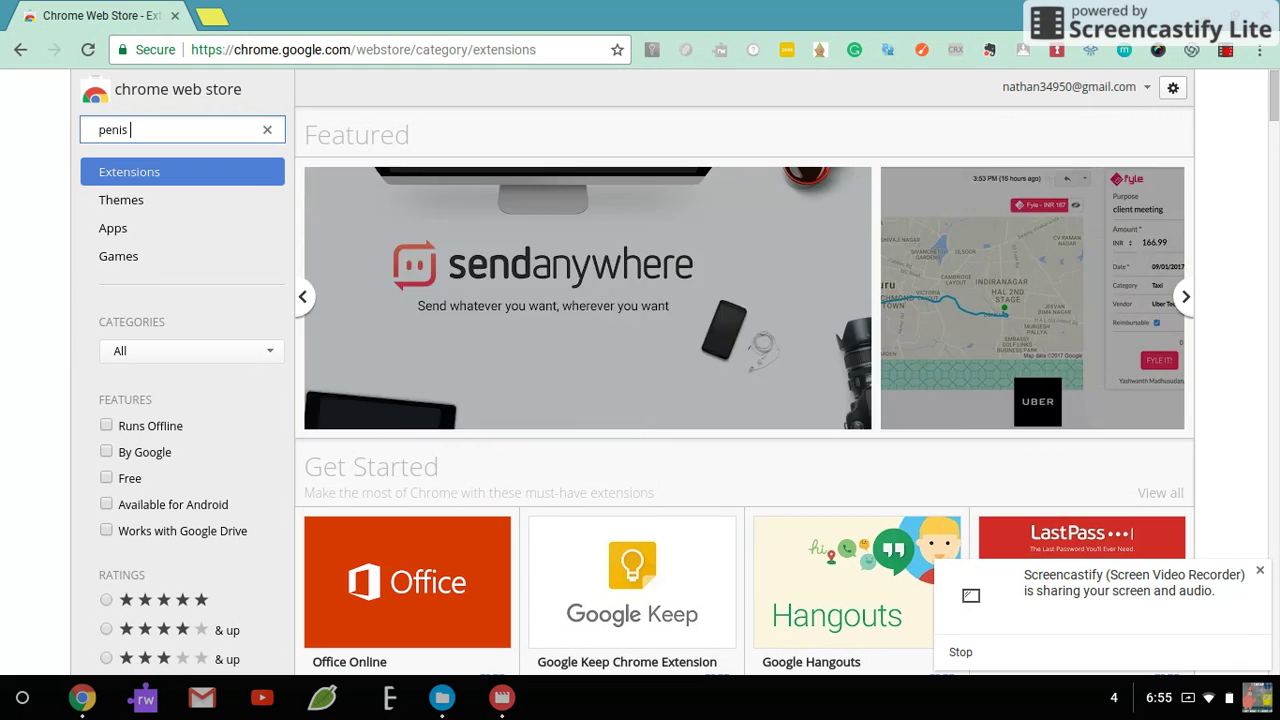
text(cursor)
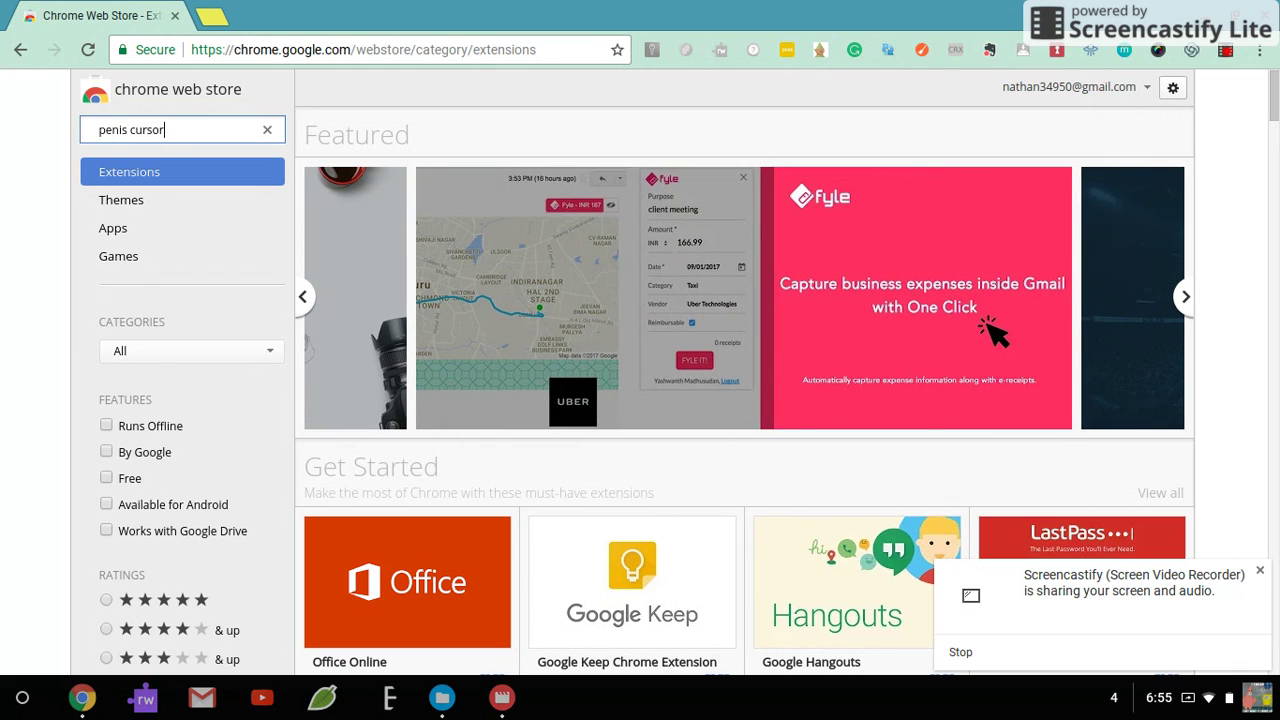
key(Return)
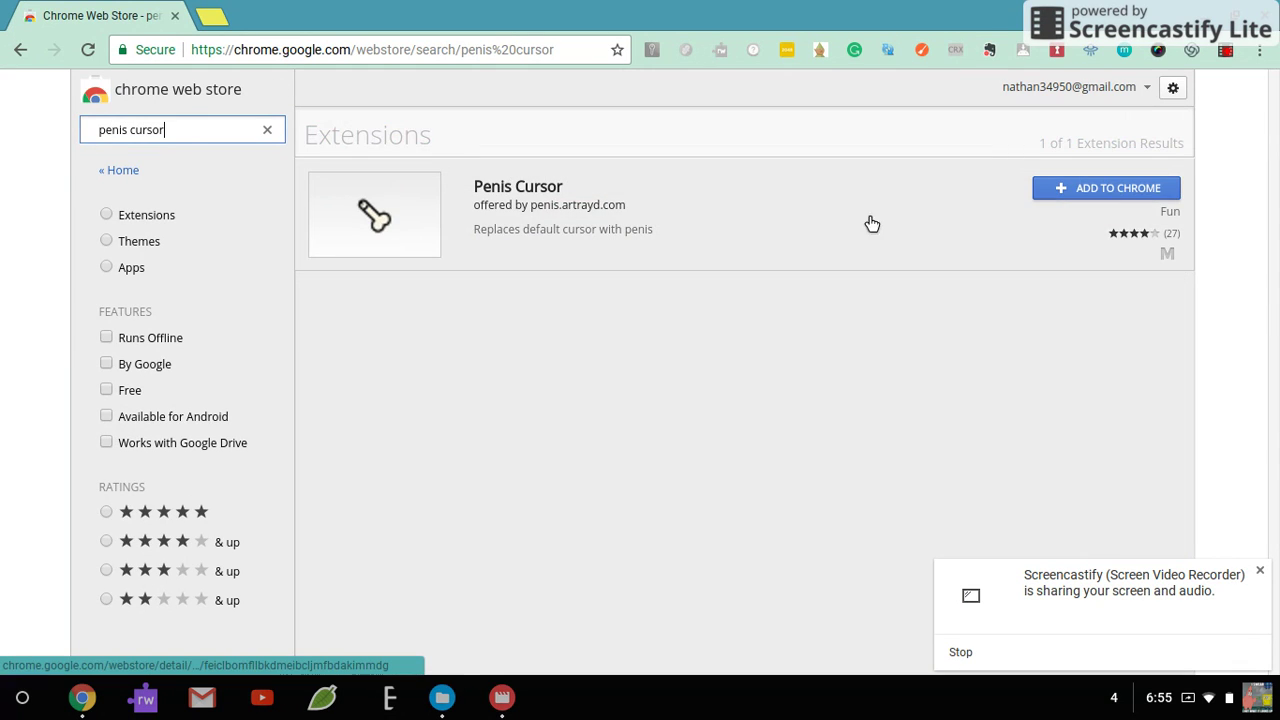
click(1118, 192)
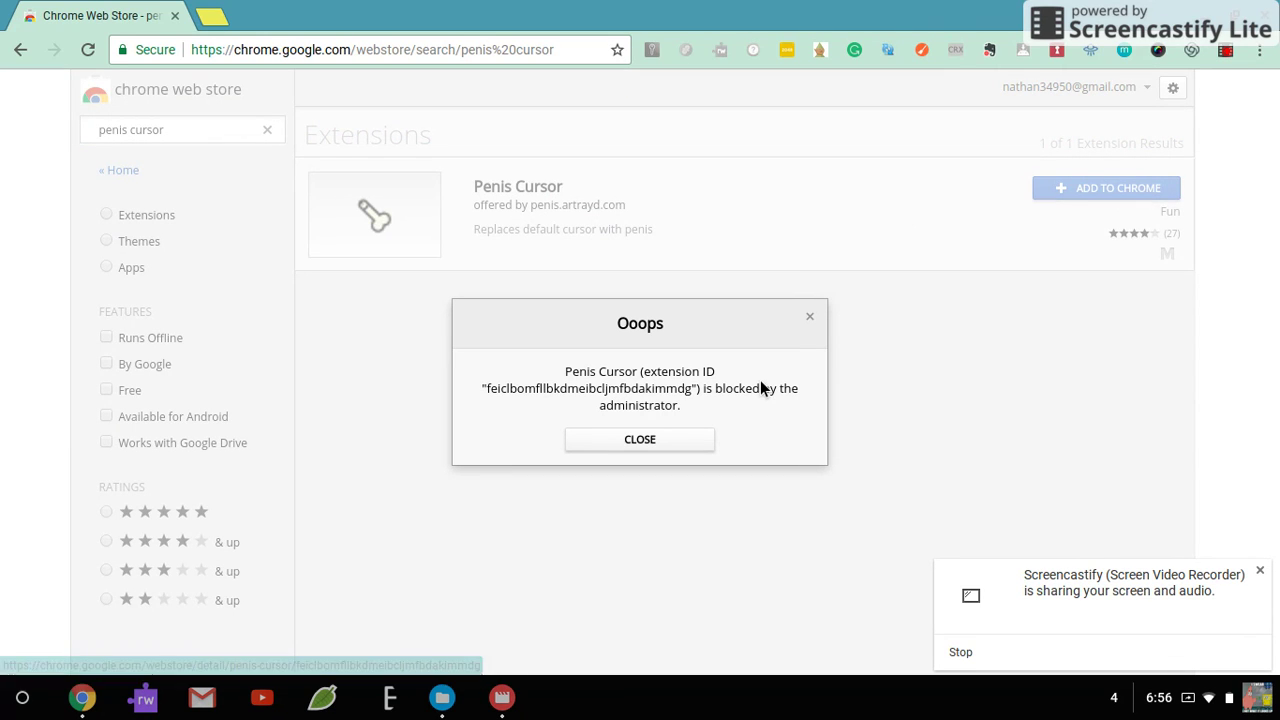
click(678, 443)
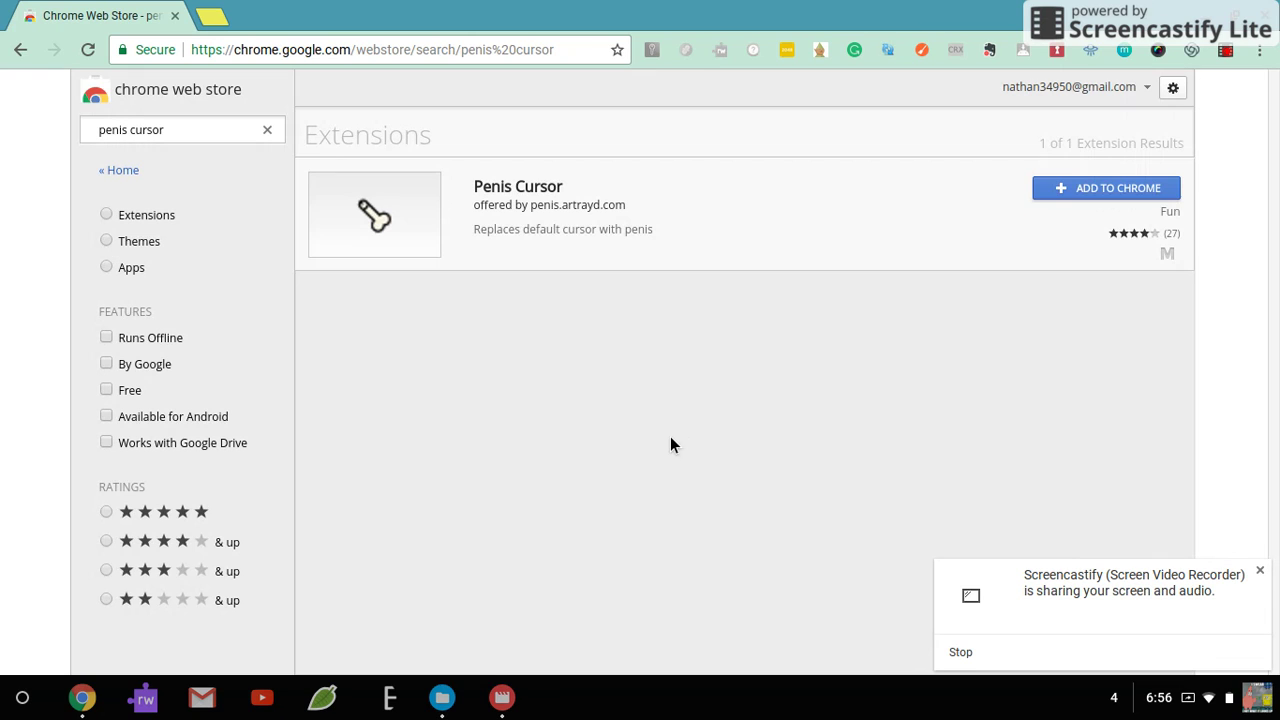
Search the store for "source viewer" and view the details of the already added Chrome extension source viewer.
drag(184, 143, 63, 136)
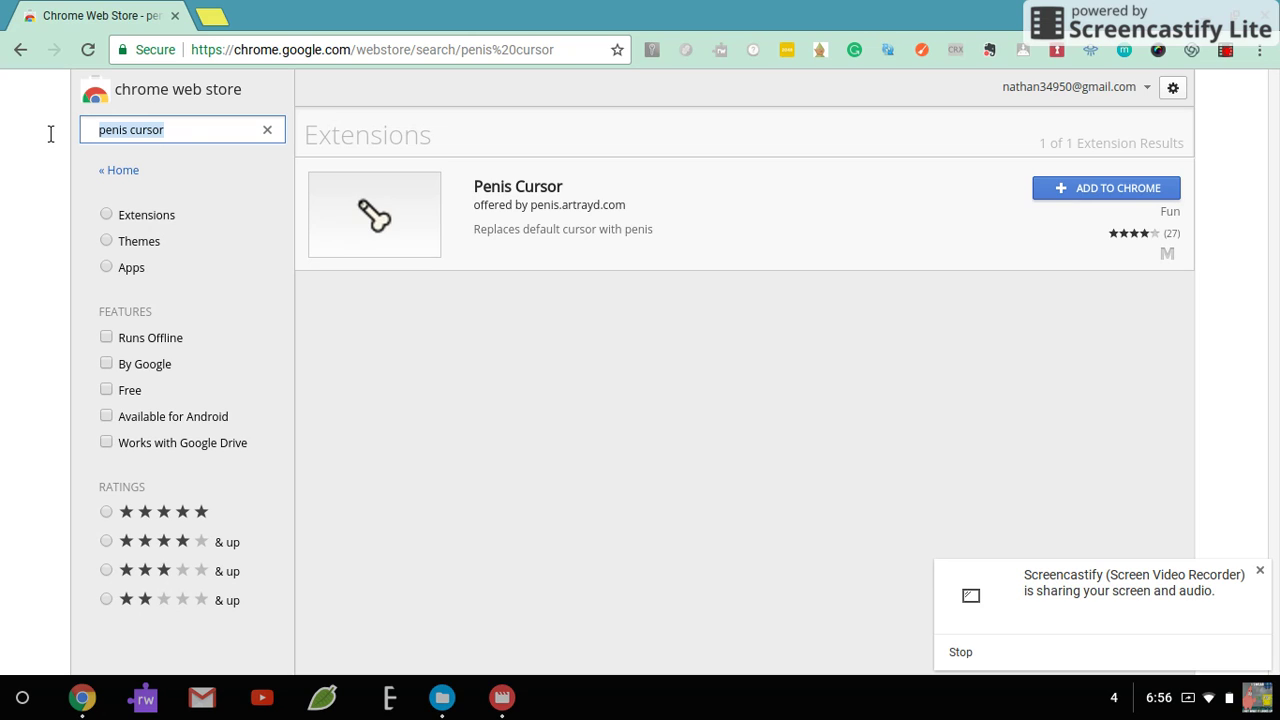
key(BackSpace)
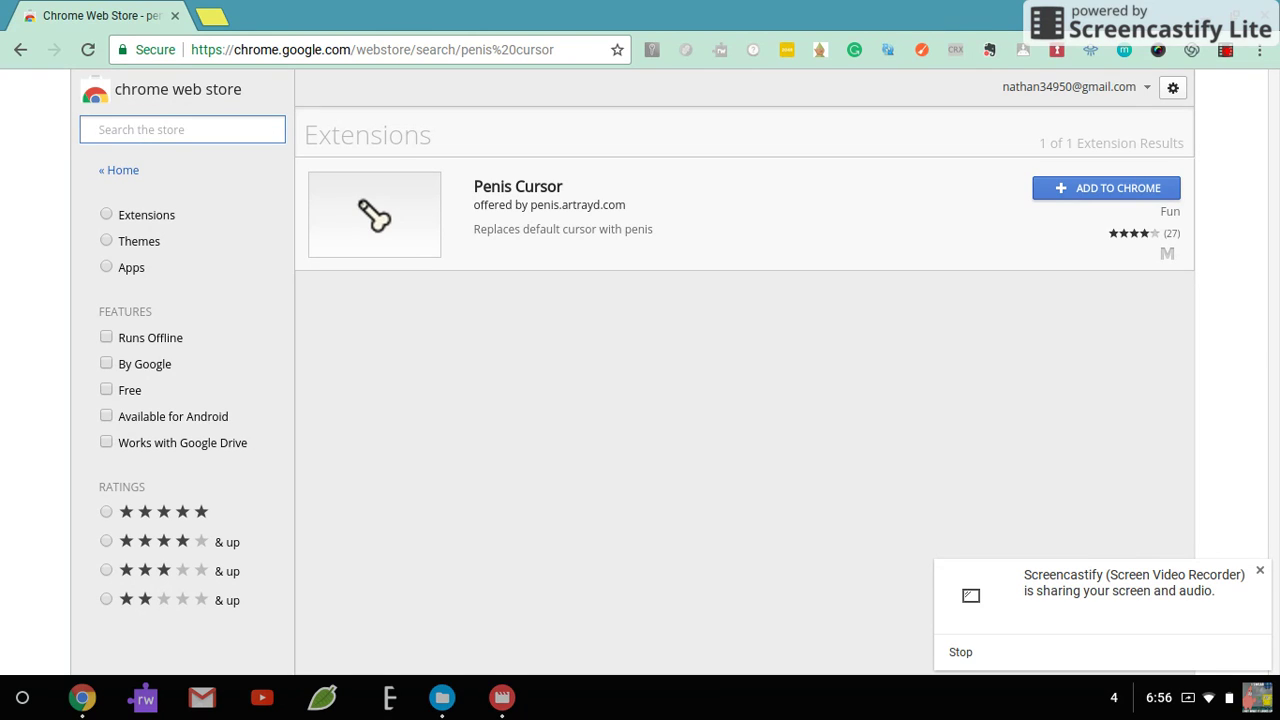
text(k)
key(BackSpace)
text(sou)
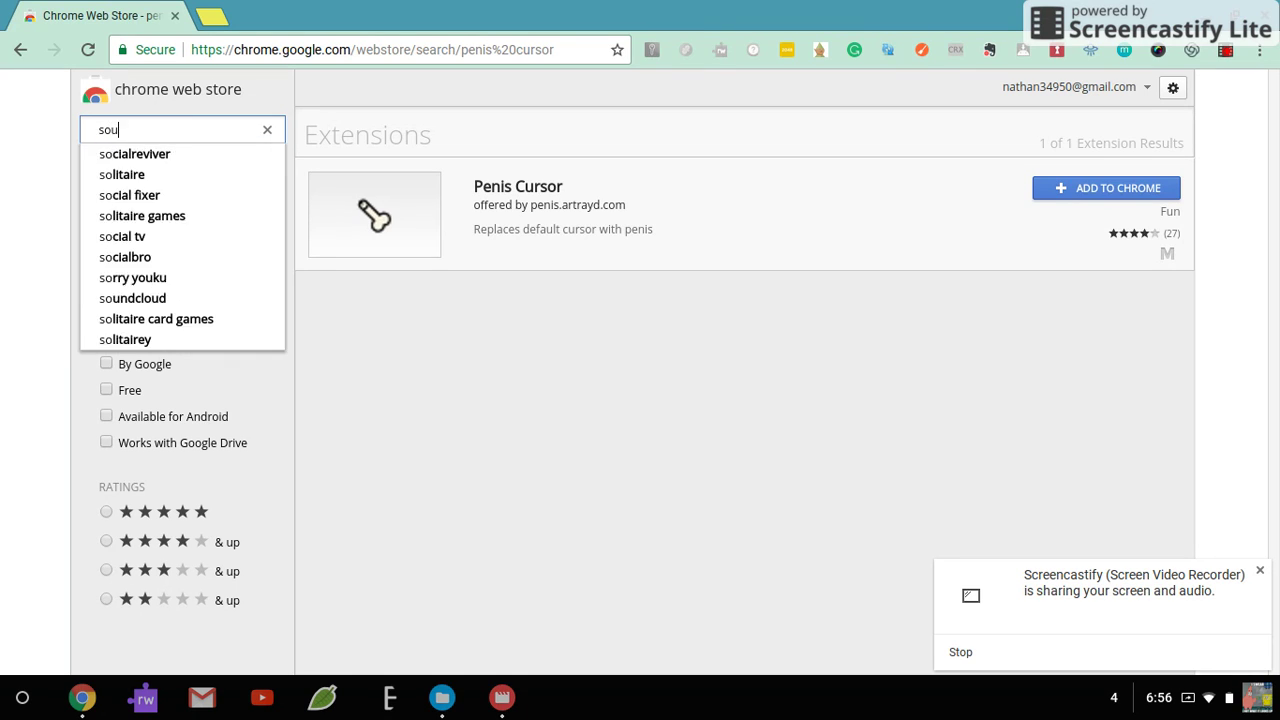
text(rce viewer)
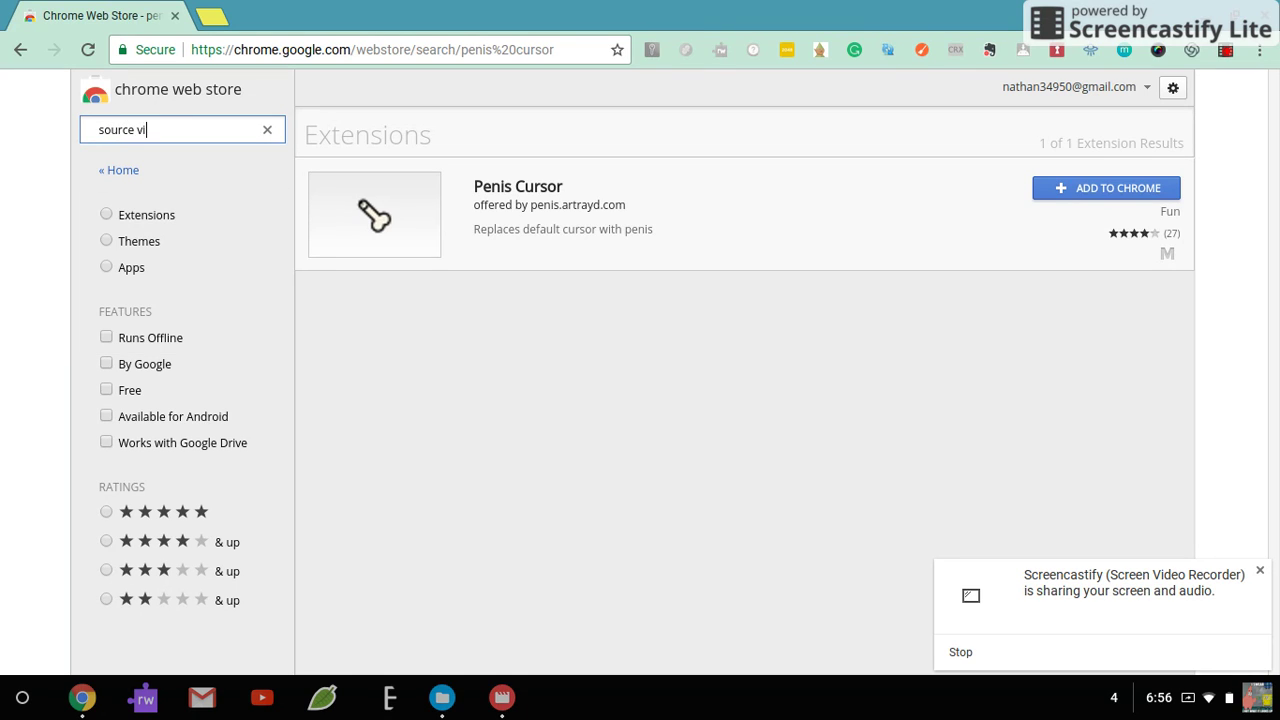
key(Return)
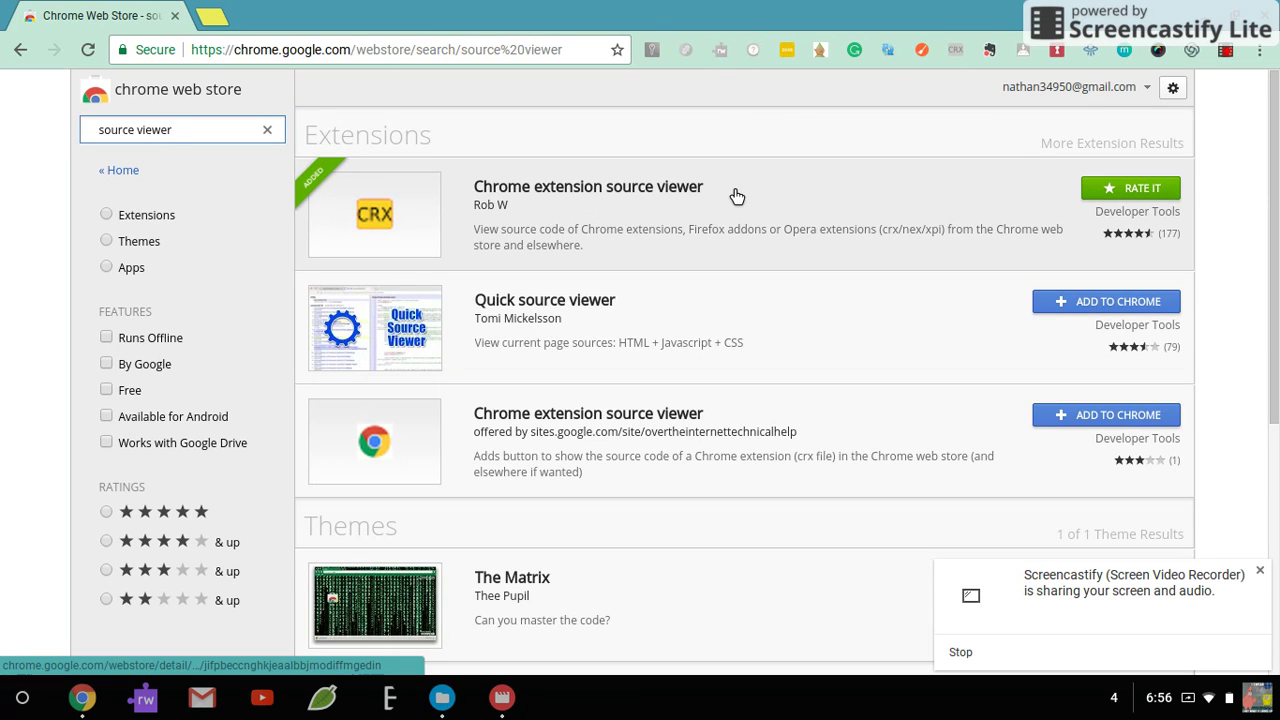
click(632, 197)
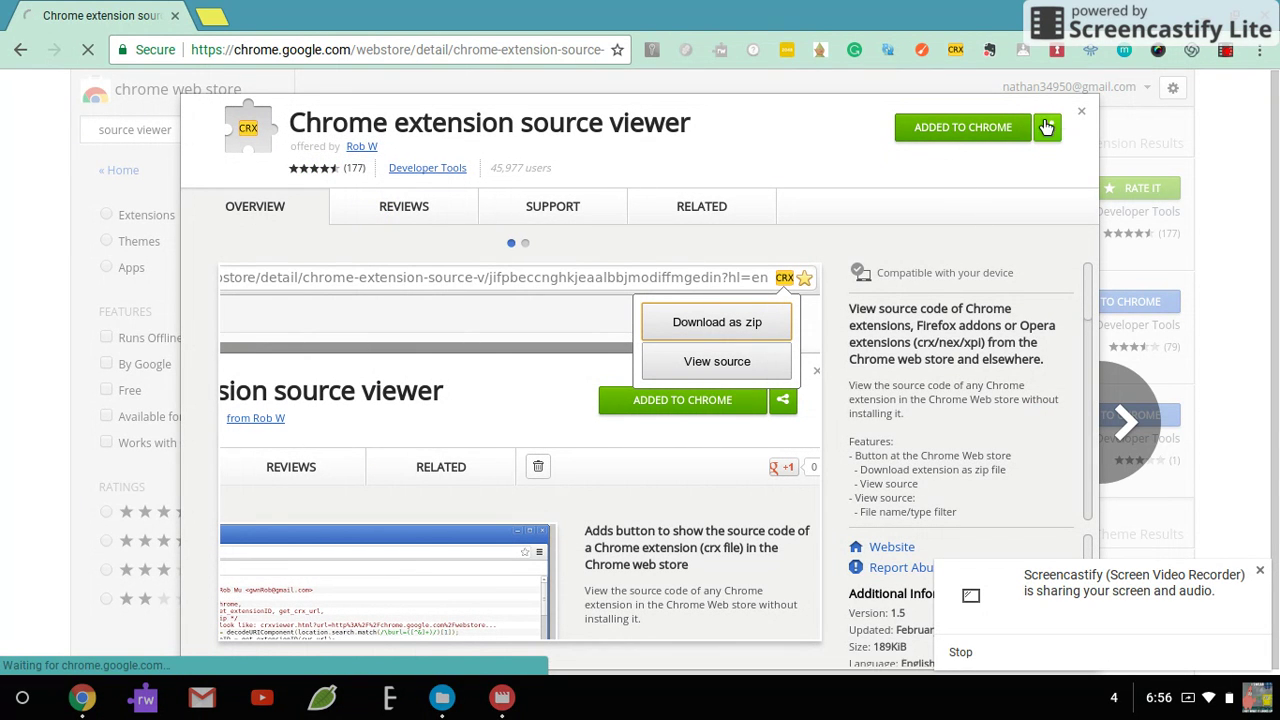
click(1080, 113)
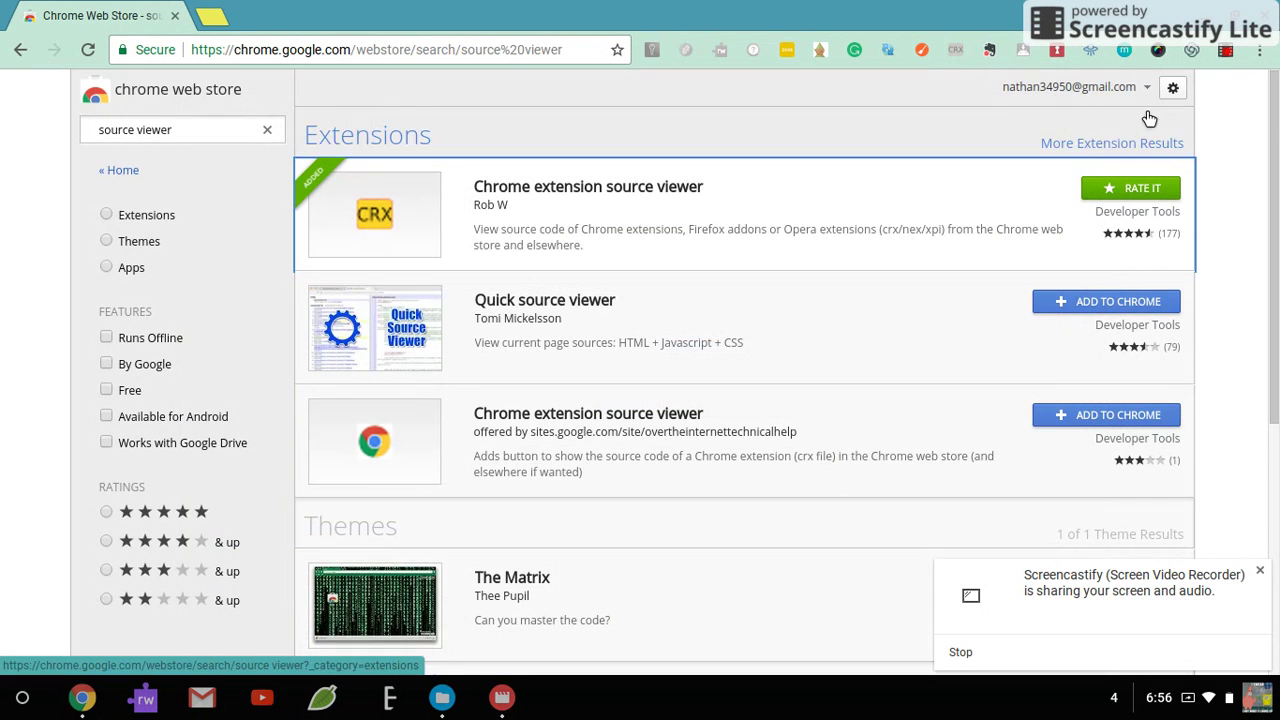
Search the store for "penis cursor" and open the Penis Cursor extension's detail page.
click(209, 139)
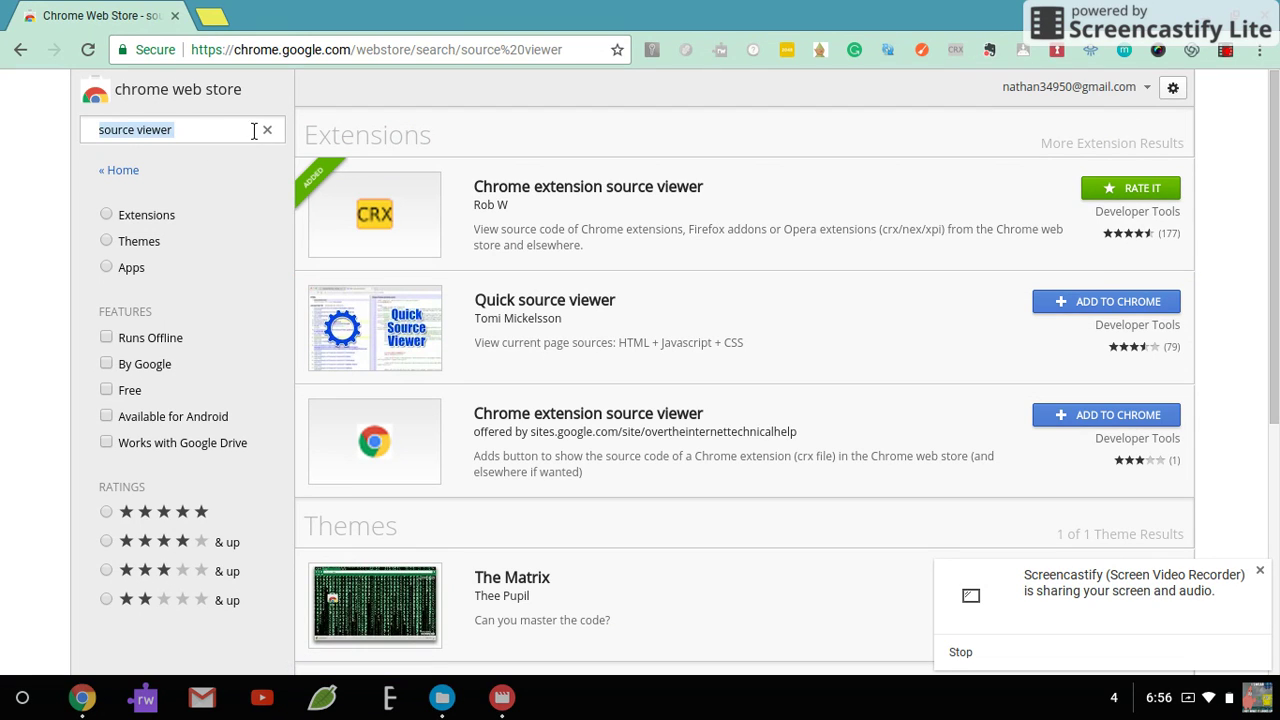
key(BackSpace)
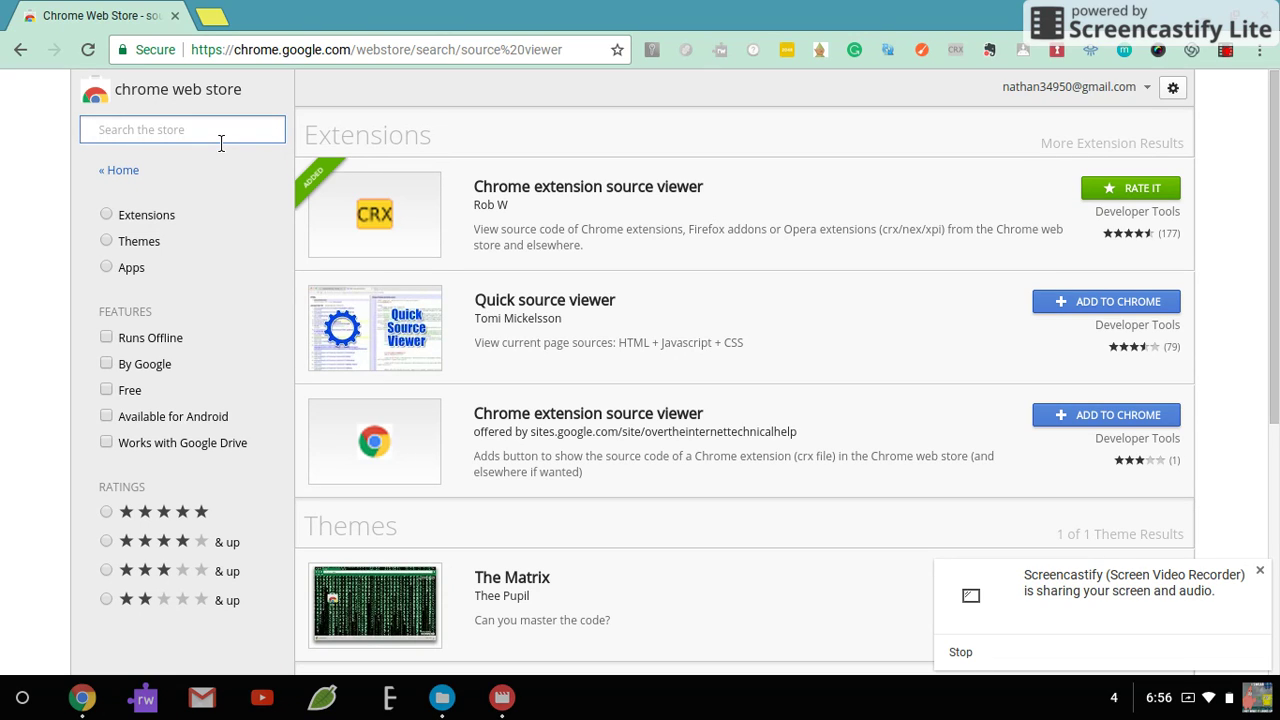
text(penis cursor)
key(Return)
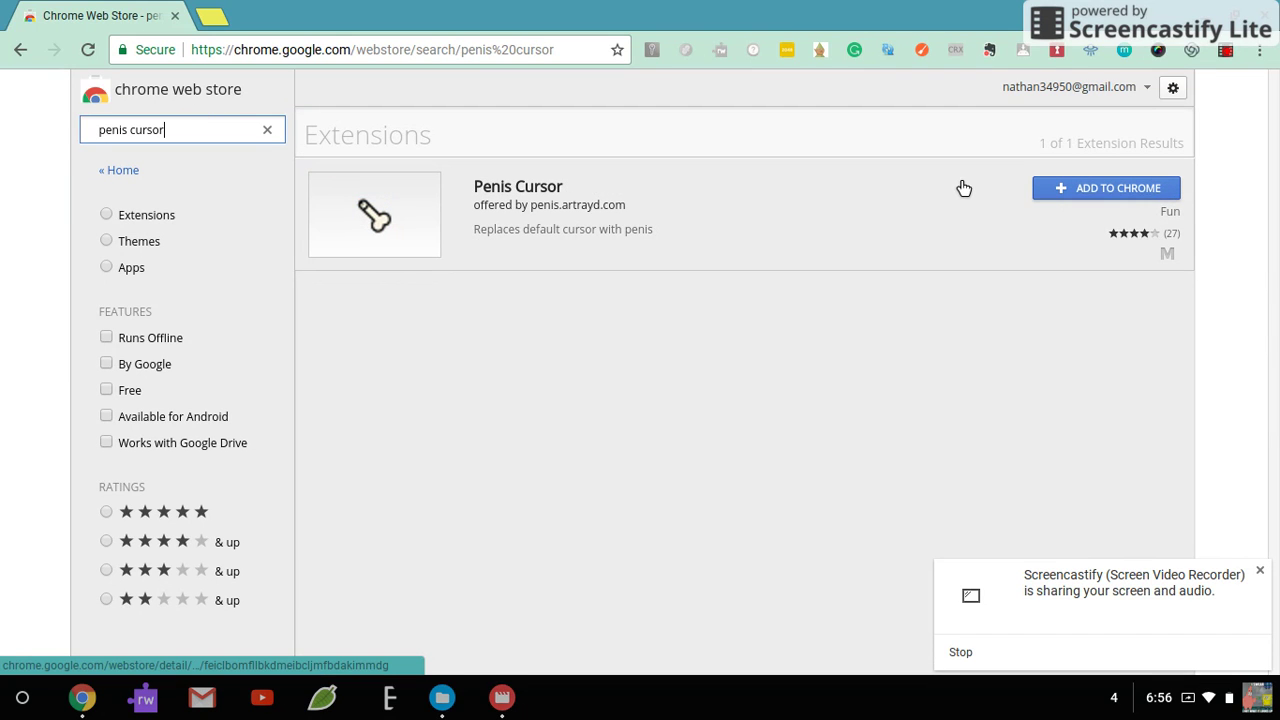
click(778, 236)
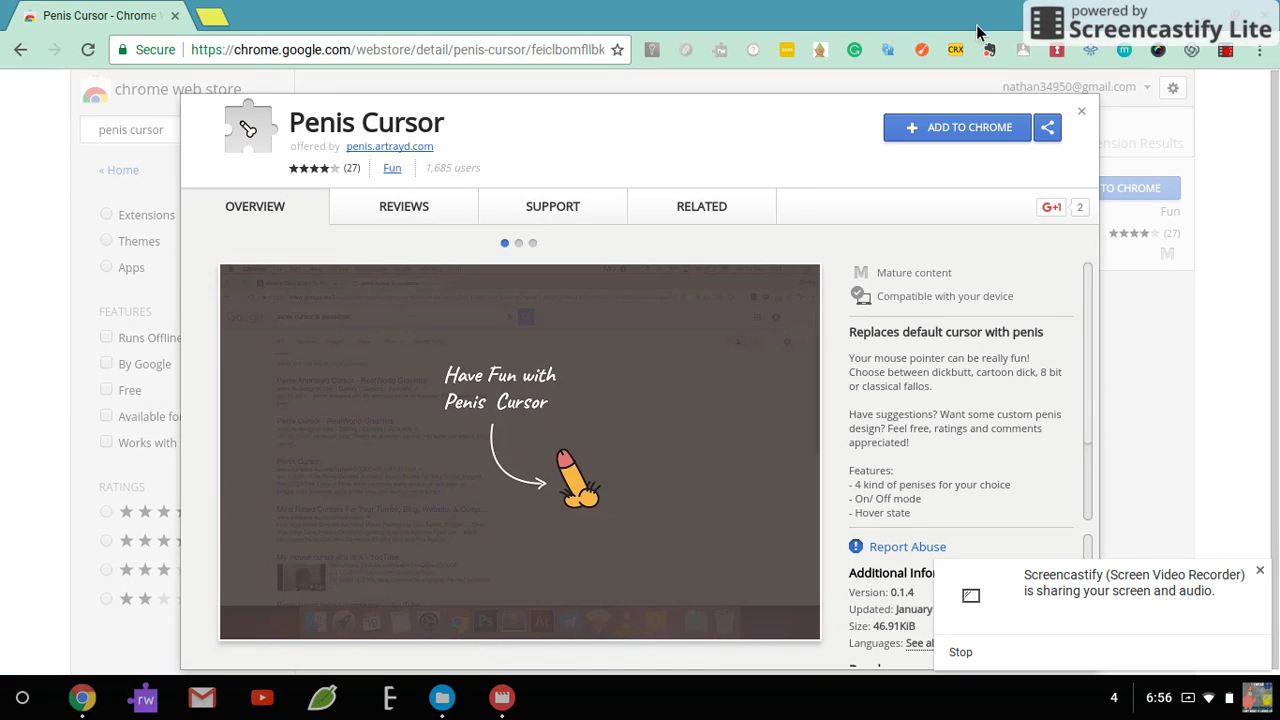
Download the Penis Cursor extension as a zip with the CRX source viewer and show the file in its folder.
click(957, 52)
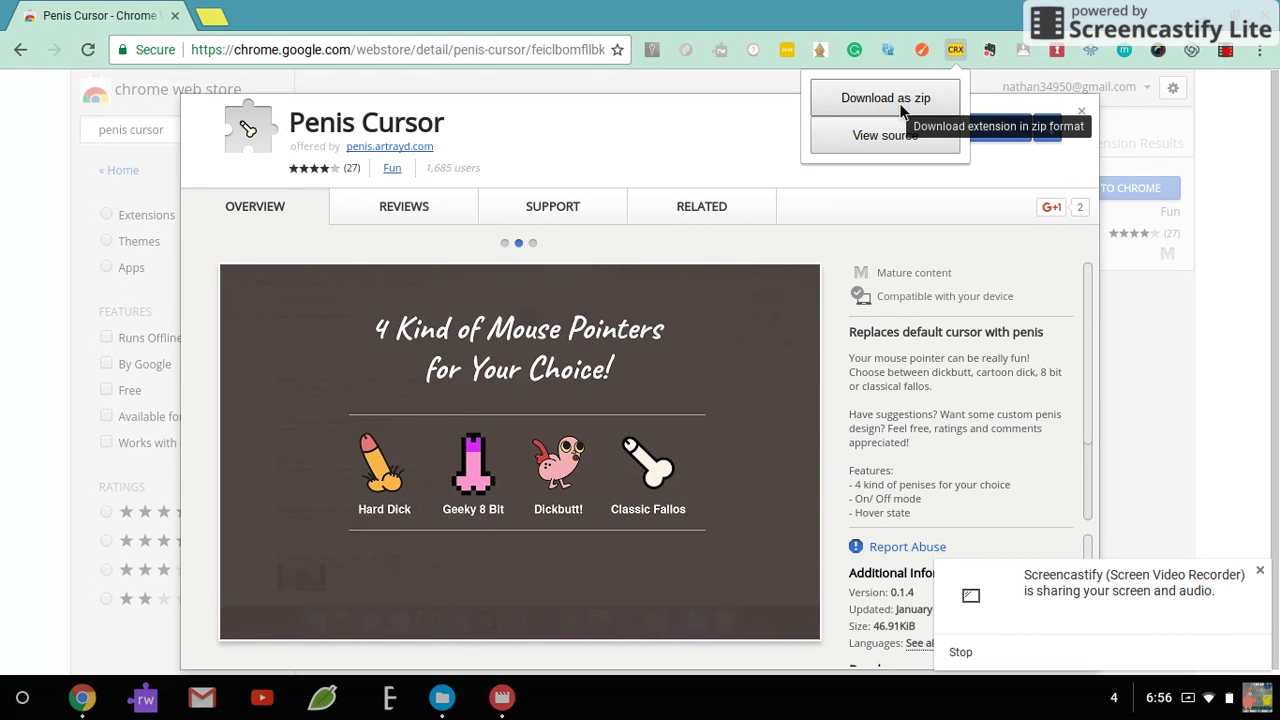
click(887, 99)
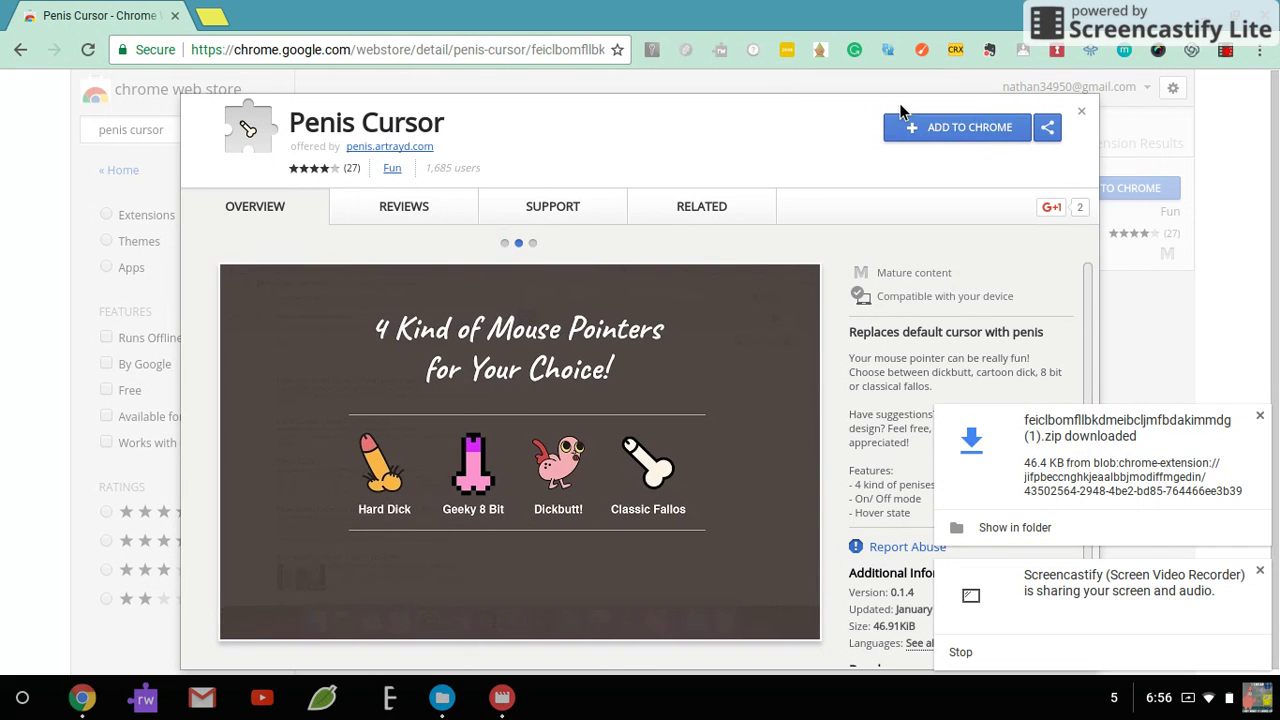
click(1081, 531)
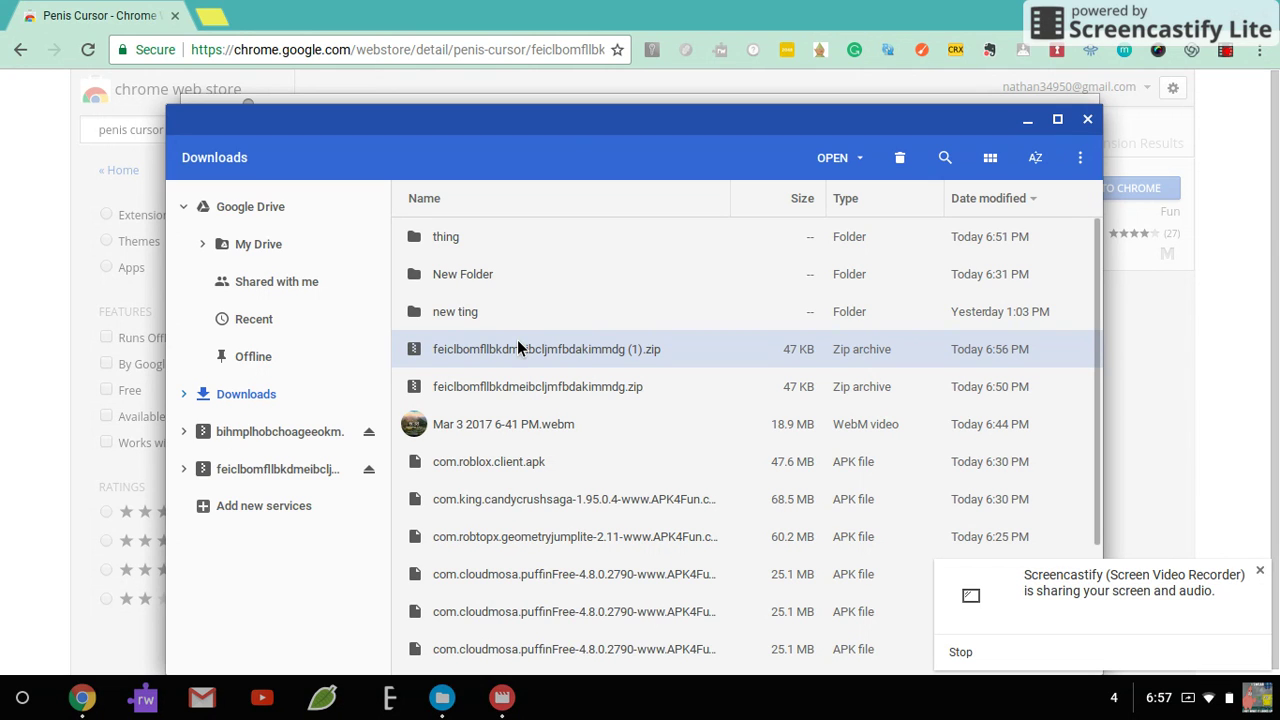
Open the downloaded archive feiclbomfllbkdmeibcljmfbdakimmdg (1).zip and copy all of its contents.
double_click(518, 342)
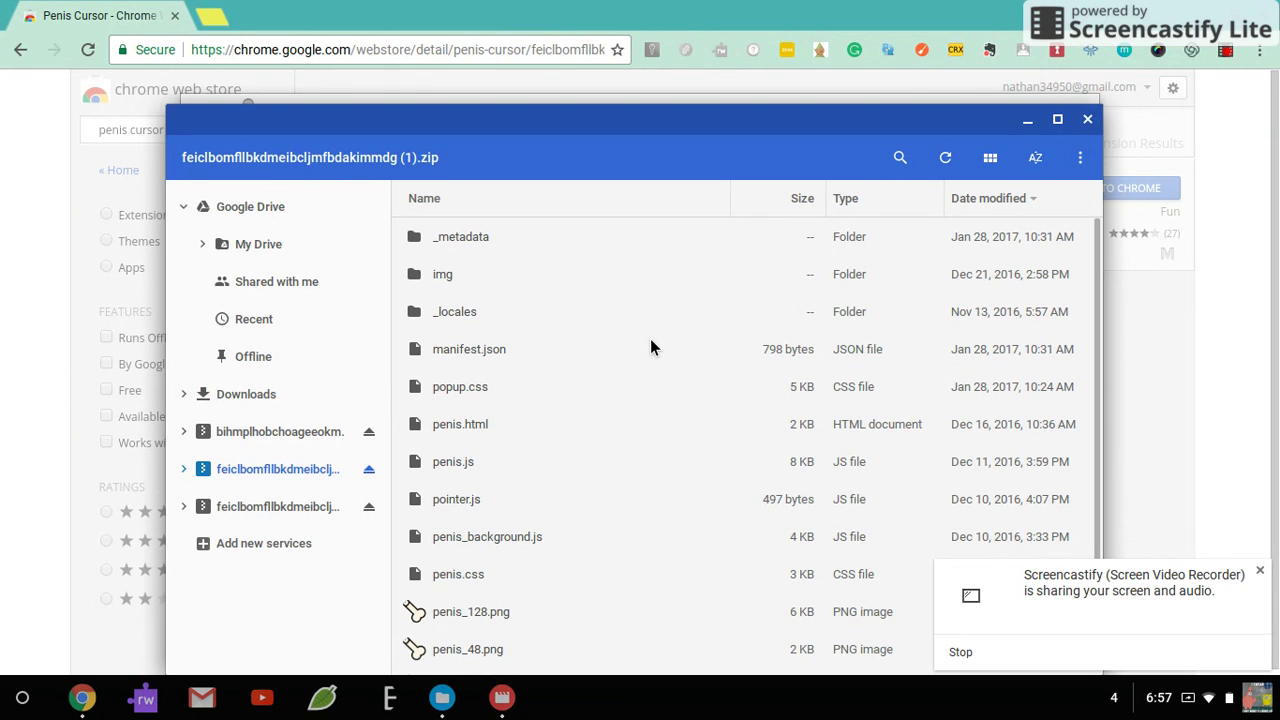
key(ctrl+a)
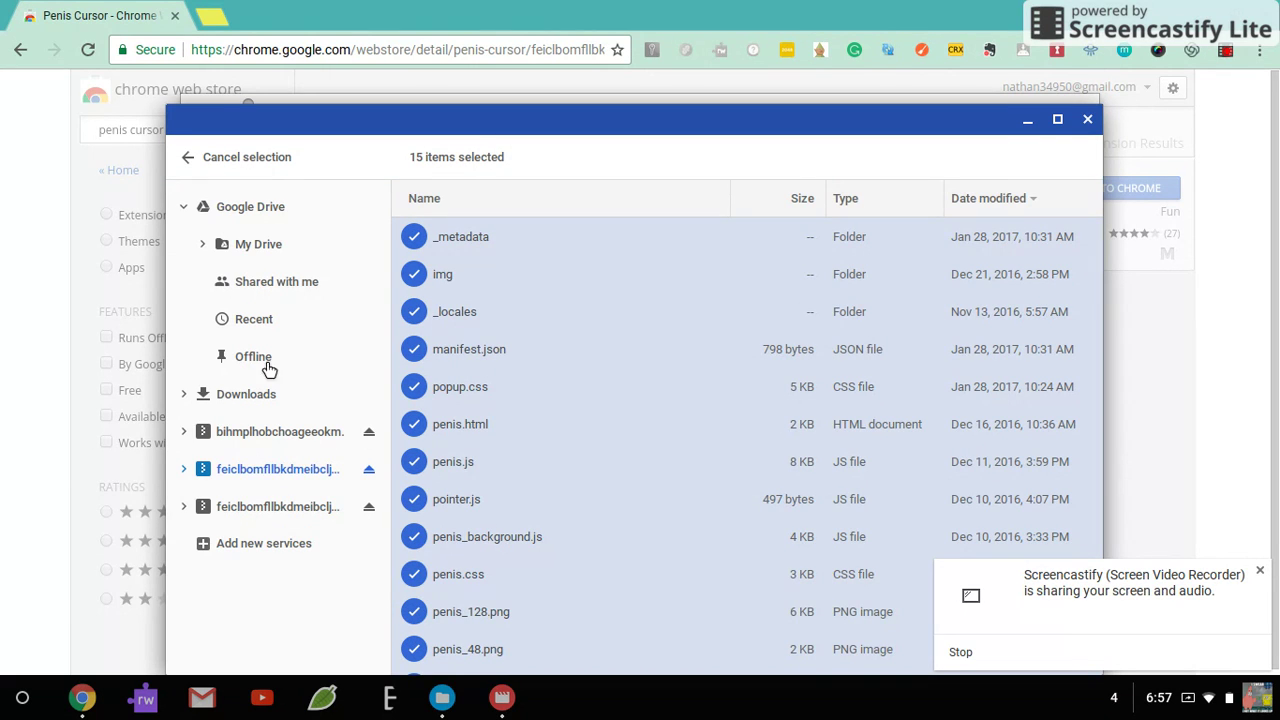
Create a folder named vids in Downloads and paste the copied extension files into it.
click(254, 394)
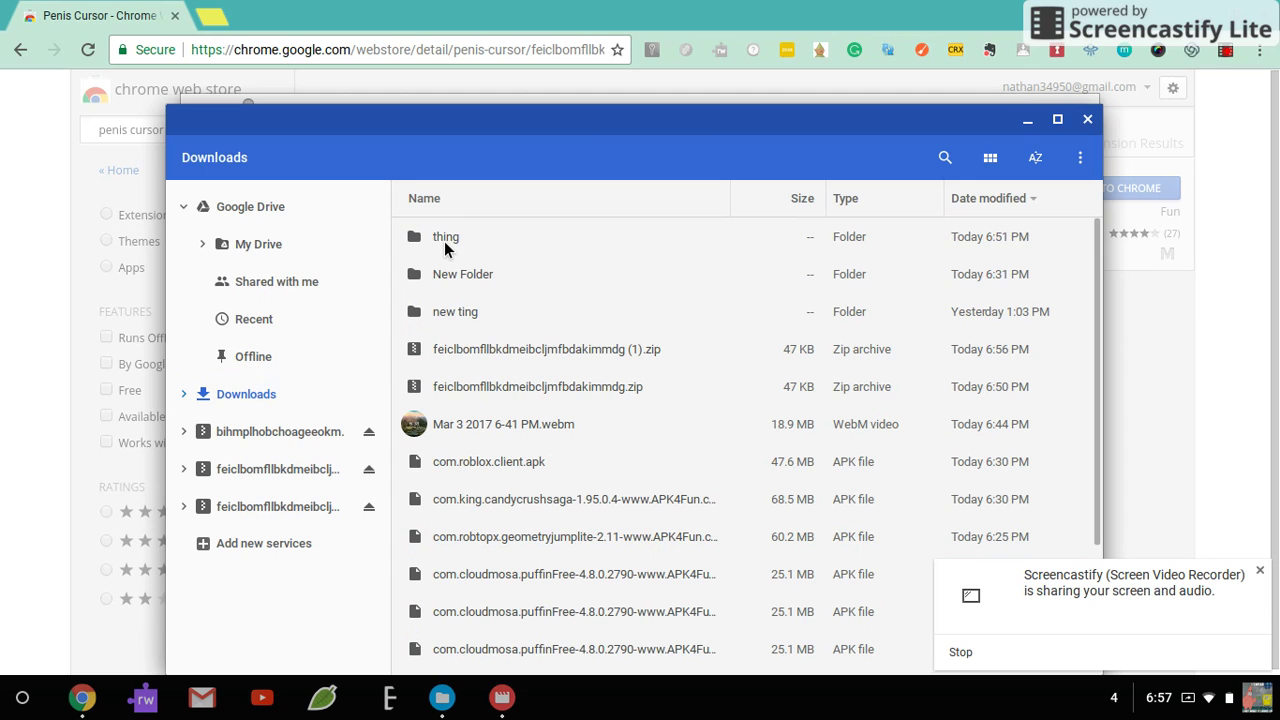
right_click(444, 241)
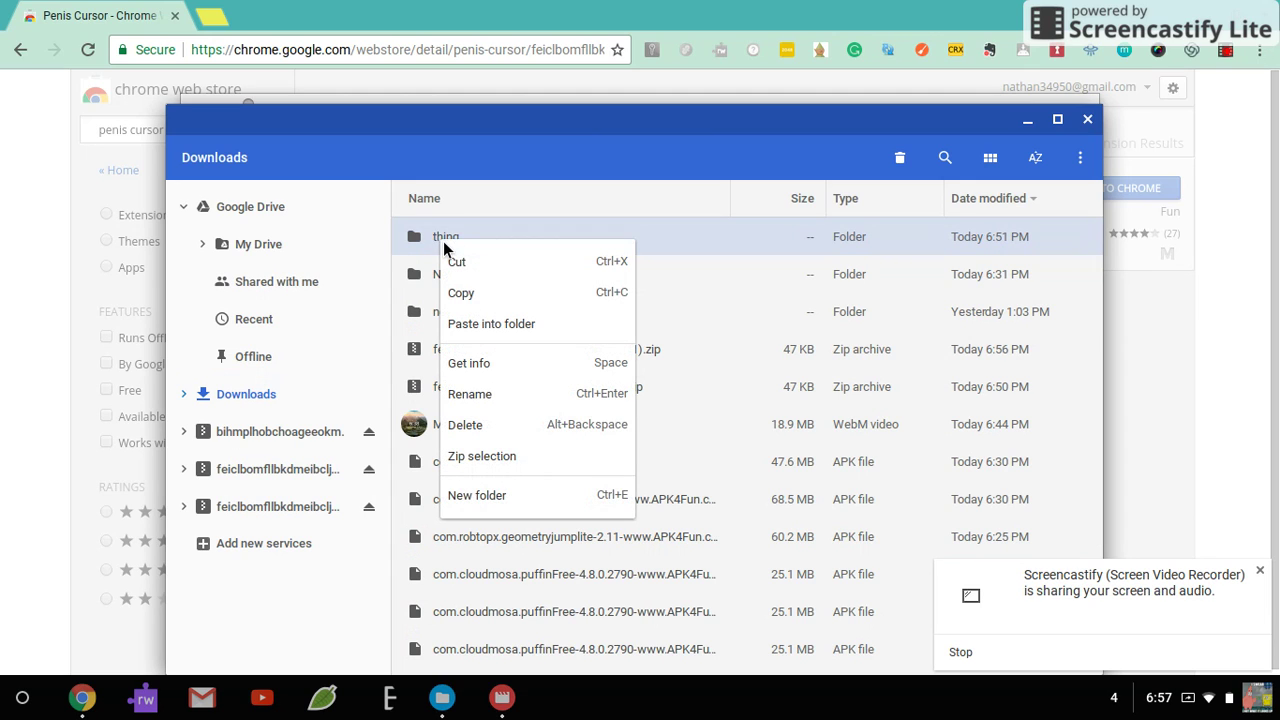
click(482, 500)
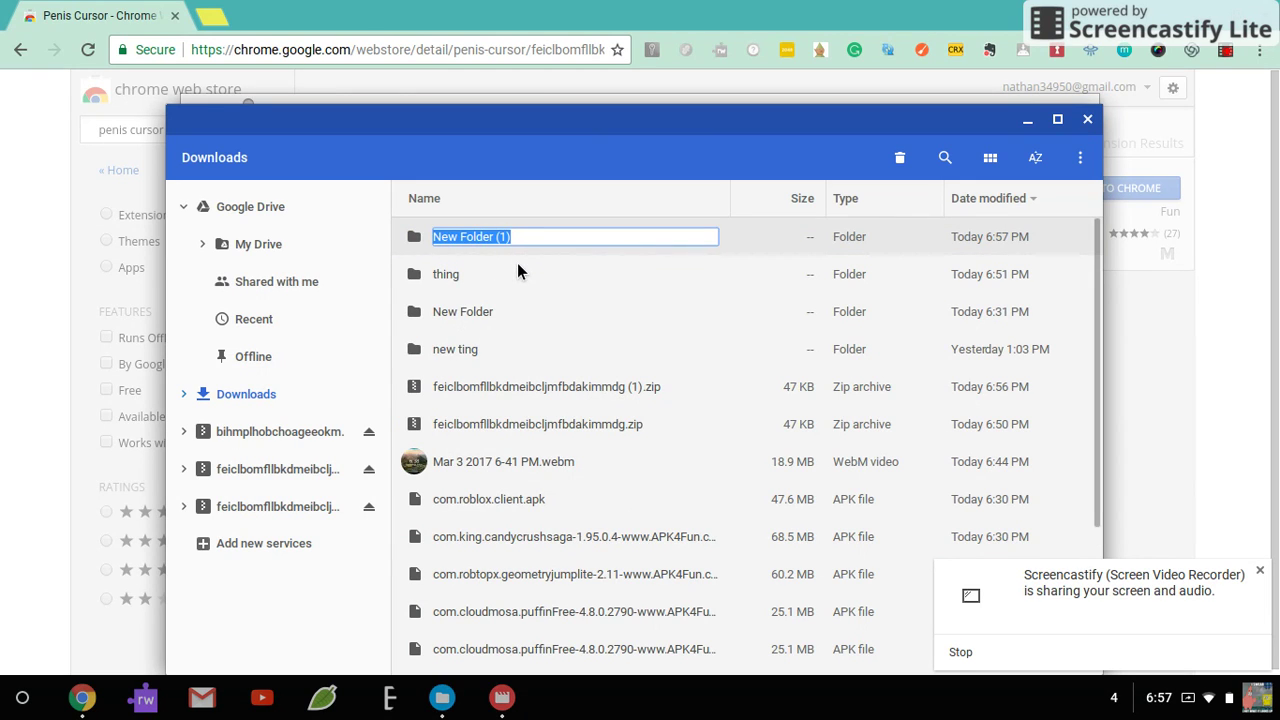
key(BackSpace)
text(vids)
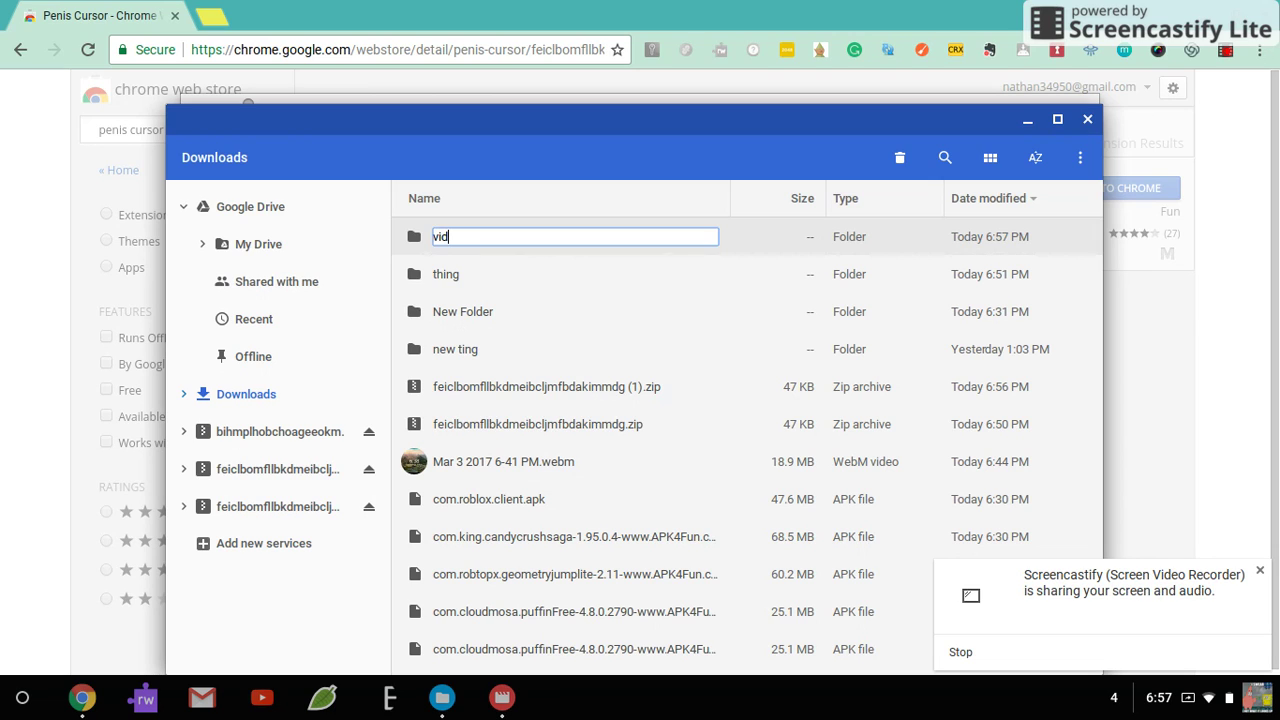
key(Return)
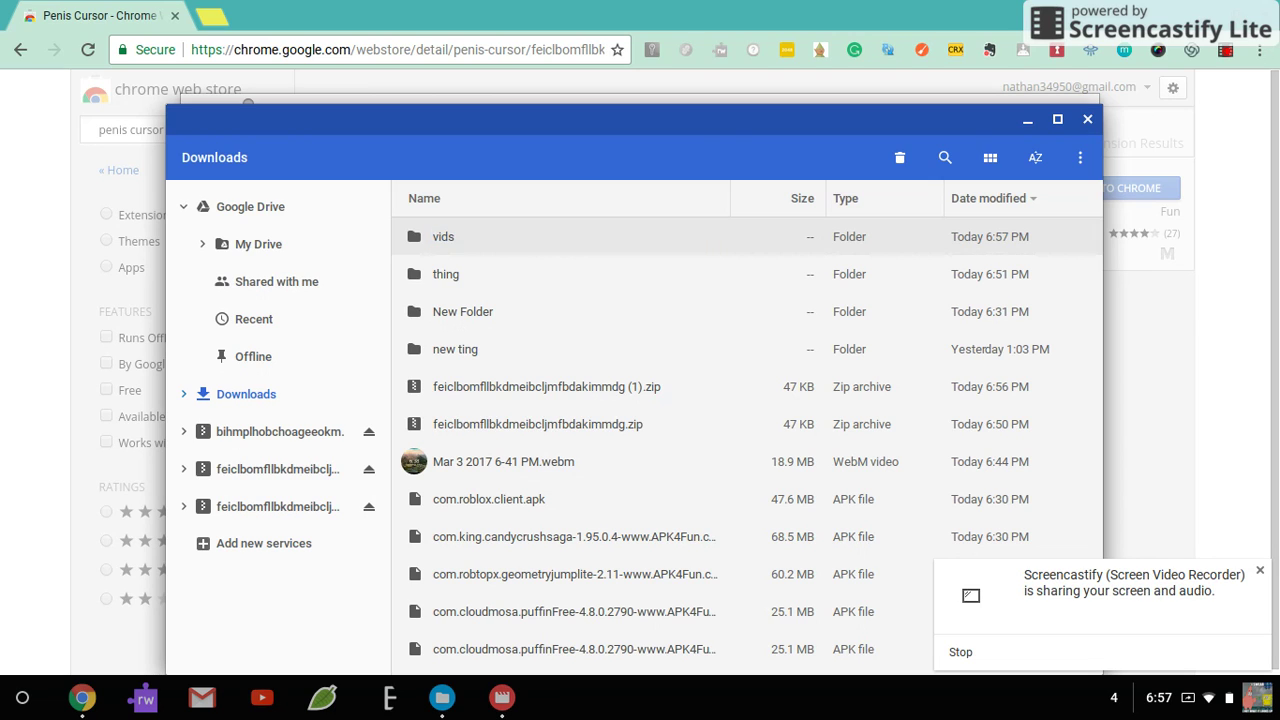
double_click(489, 226)
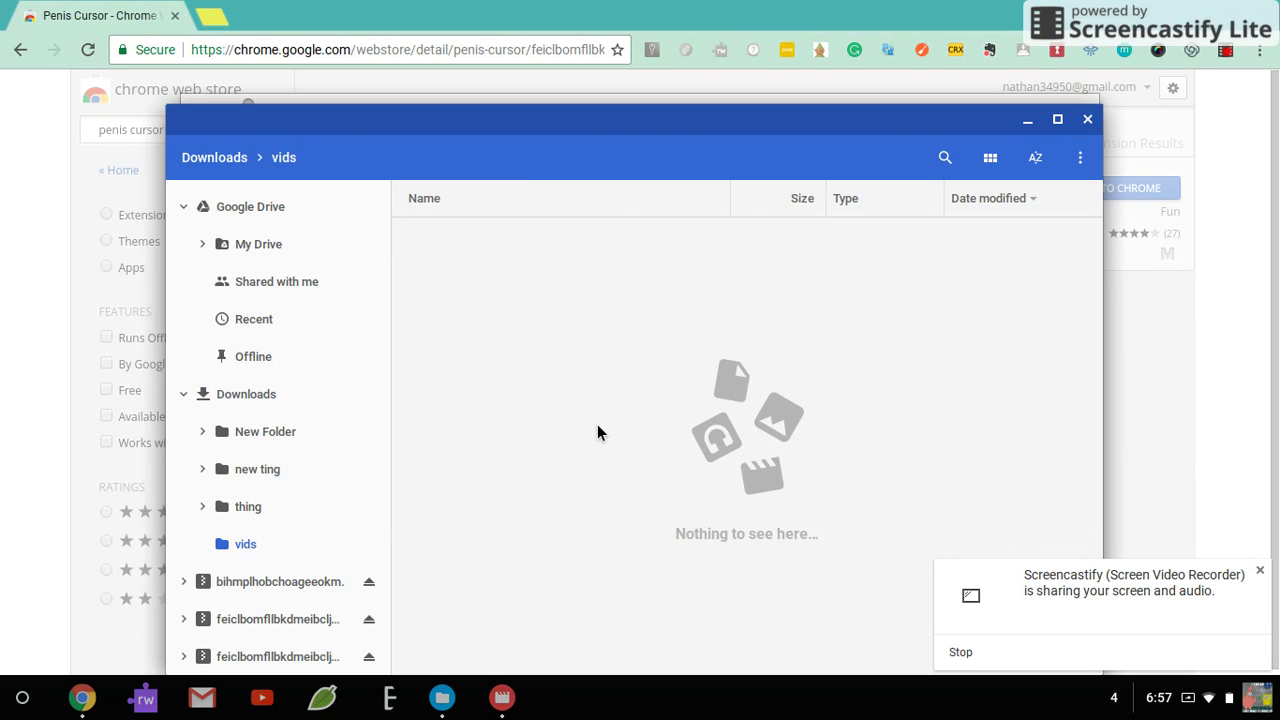
key(ctrl+v)
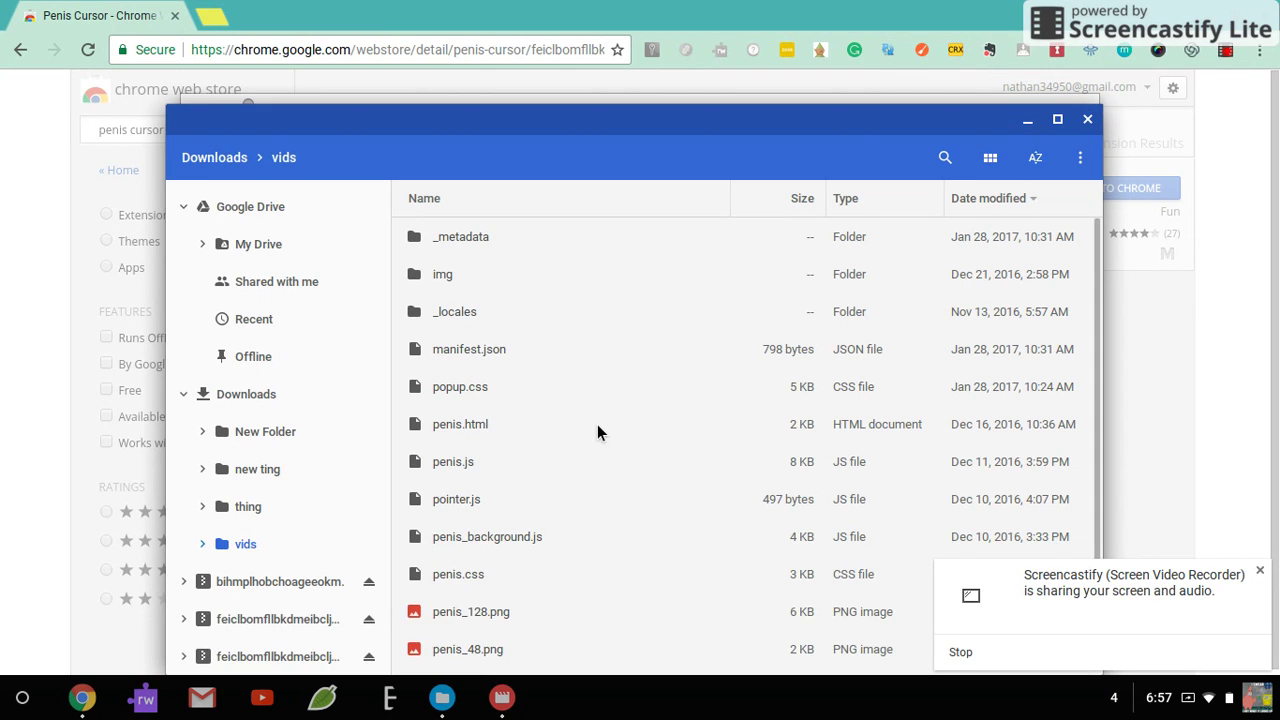
Rename the _metadata folder inside vids to metadata, removing the leading underscore.
click(422, 250)
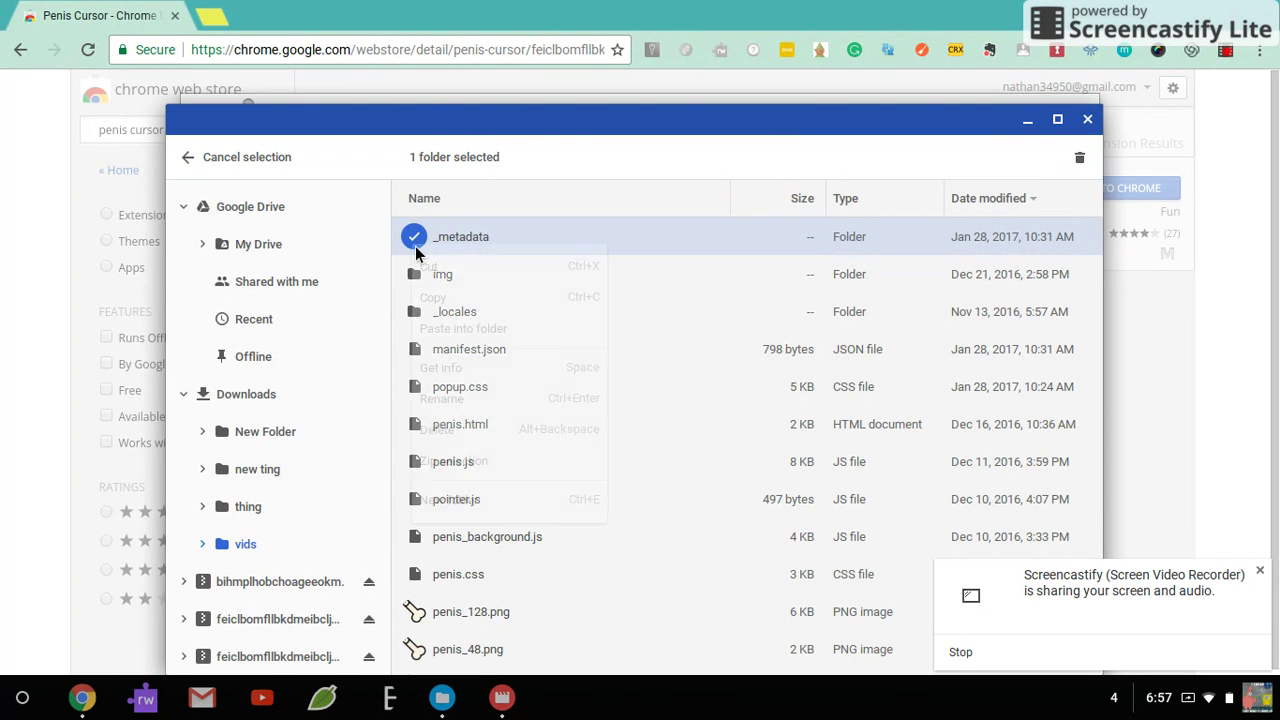
right_click(416, 250)
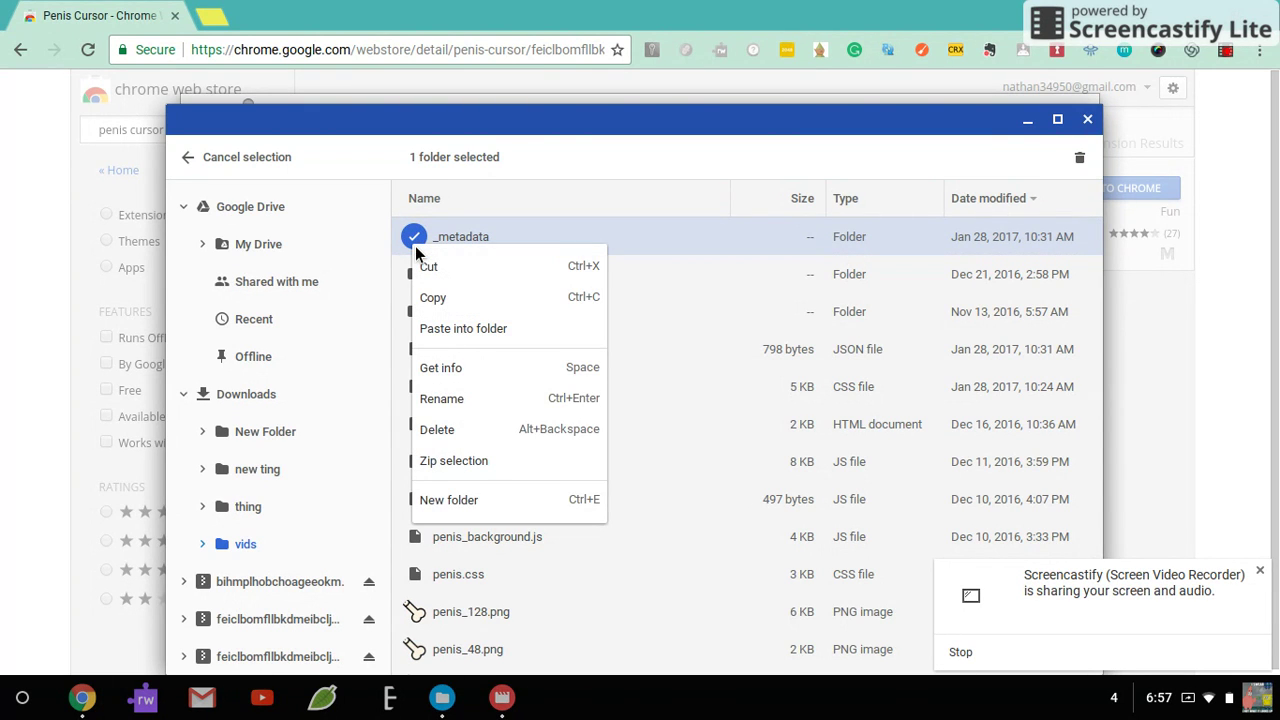
click(463, 400)
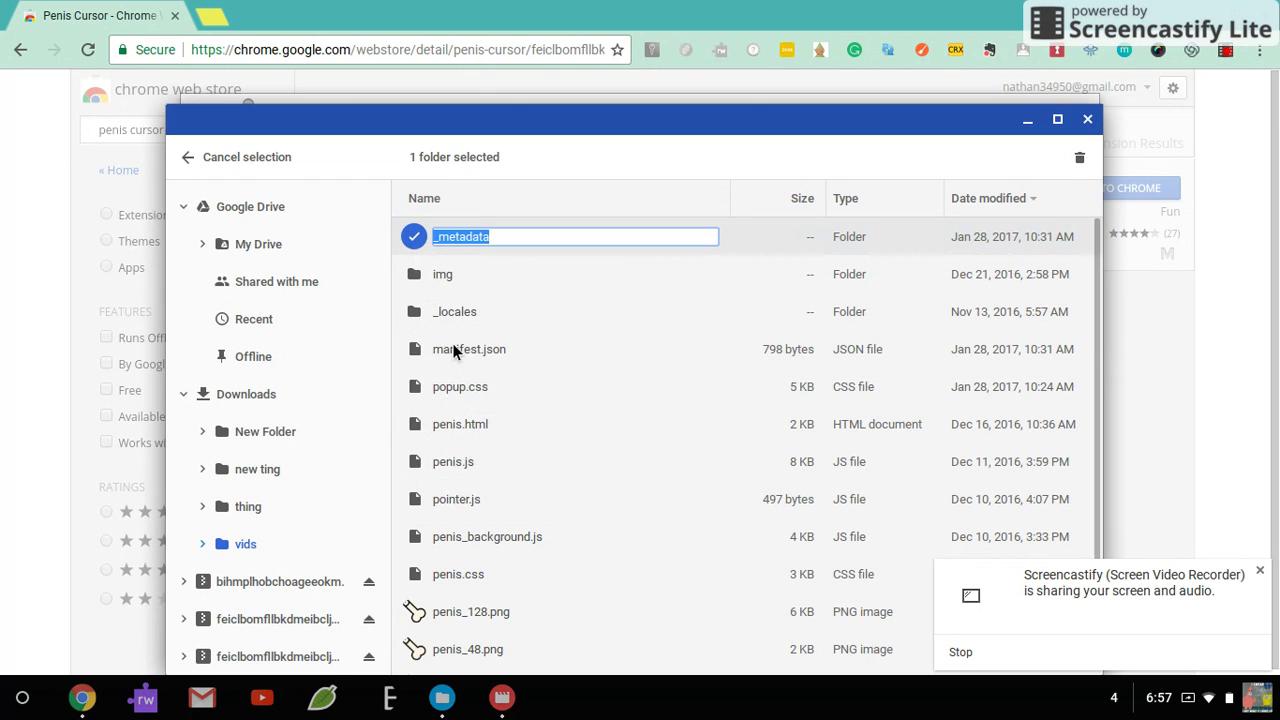
click(447, 249)
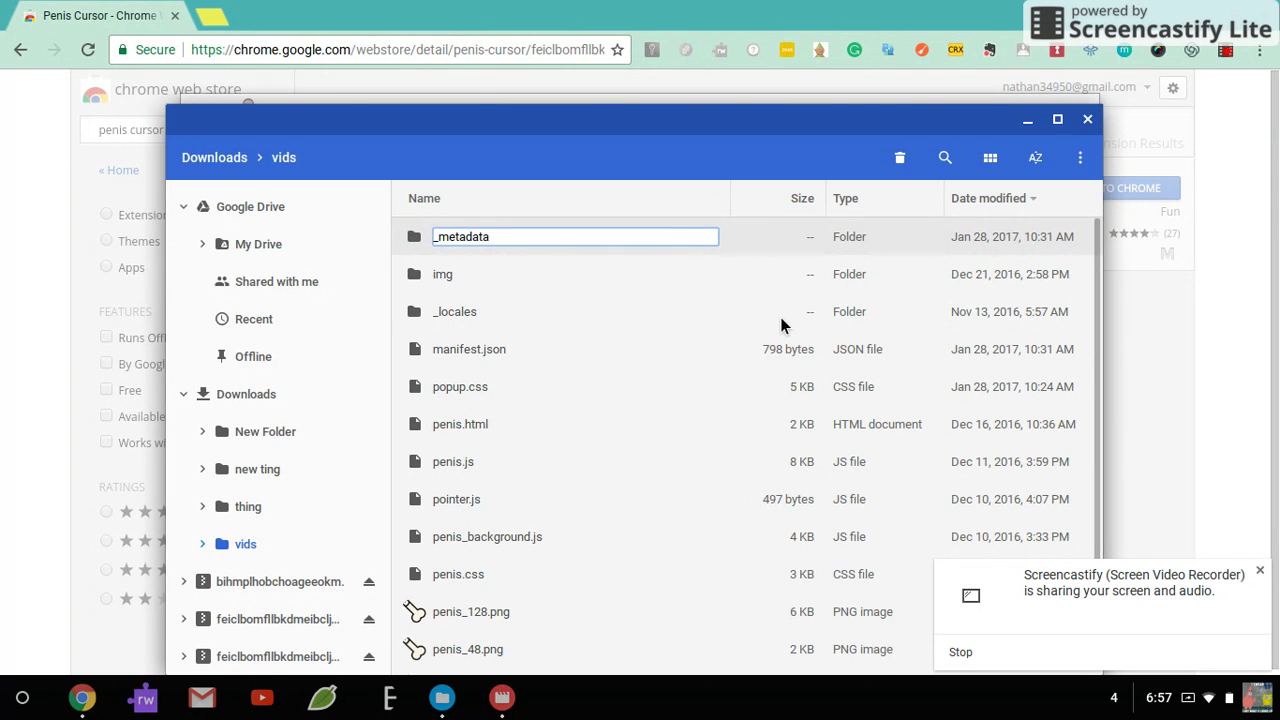
key(Delete)
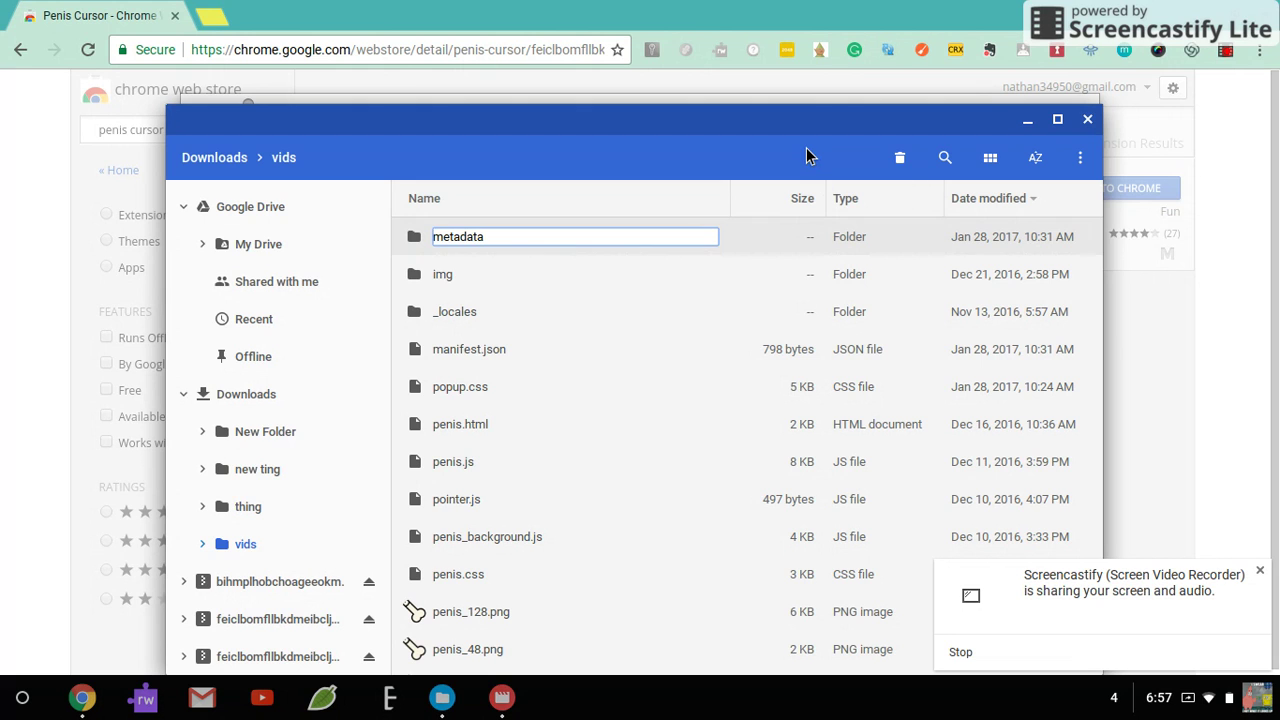
key(Return)
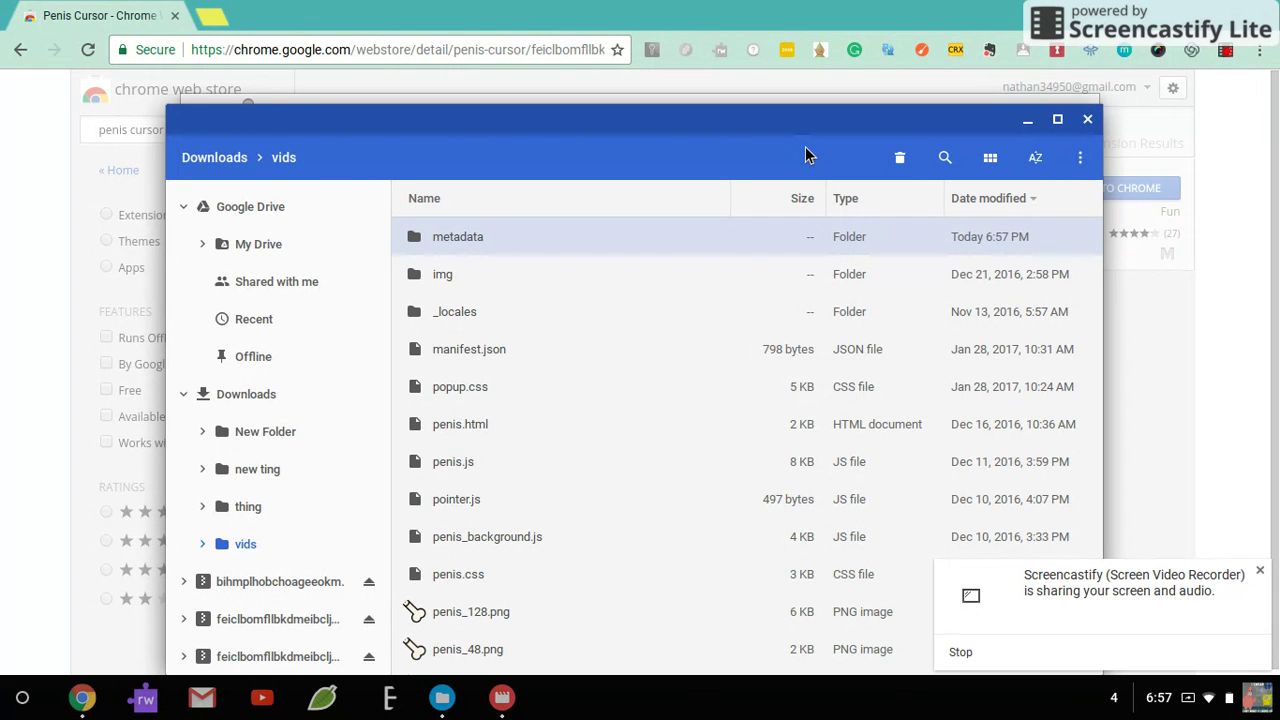
Return to the browser, dismiss the extension's detail page and open the Chrome extensions management page through the Momentum extension.
click(1176, 343)
click(1176, 343)
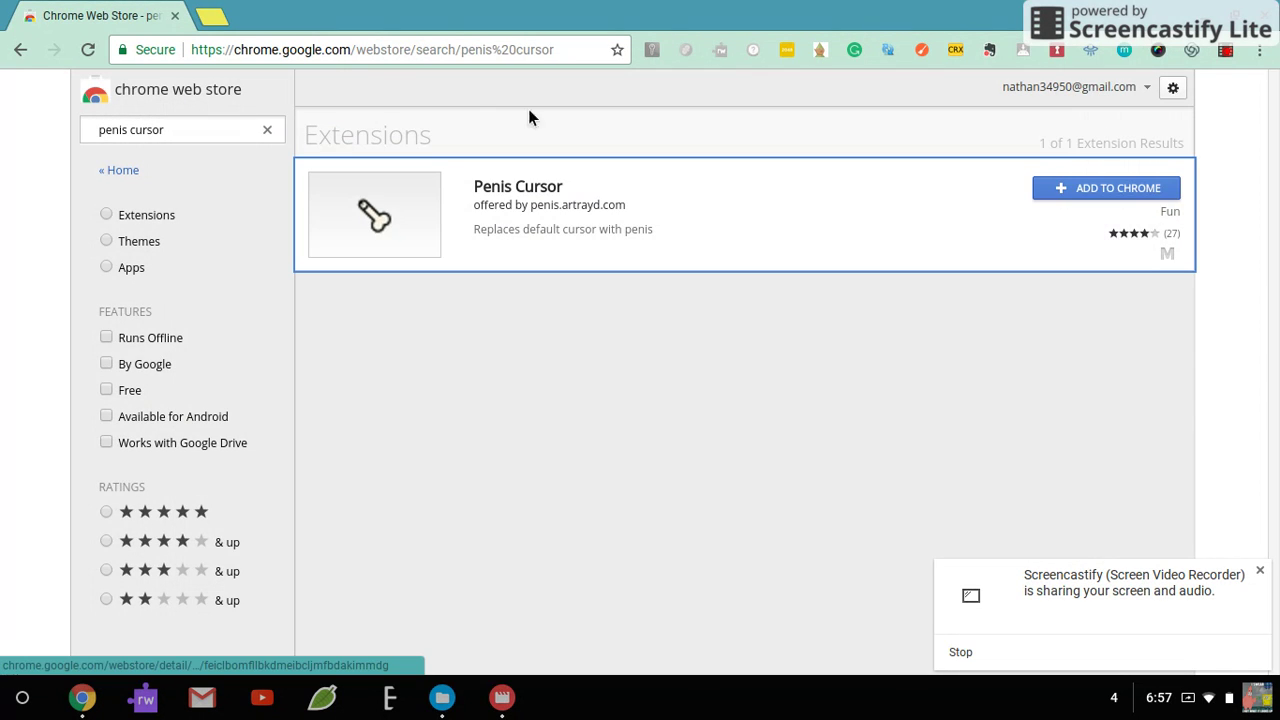
right_click(1127, 51)
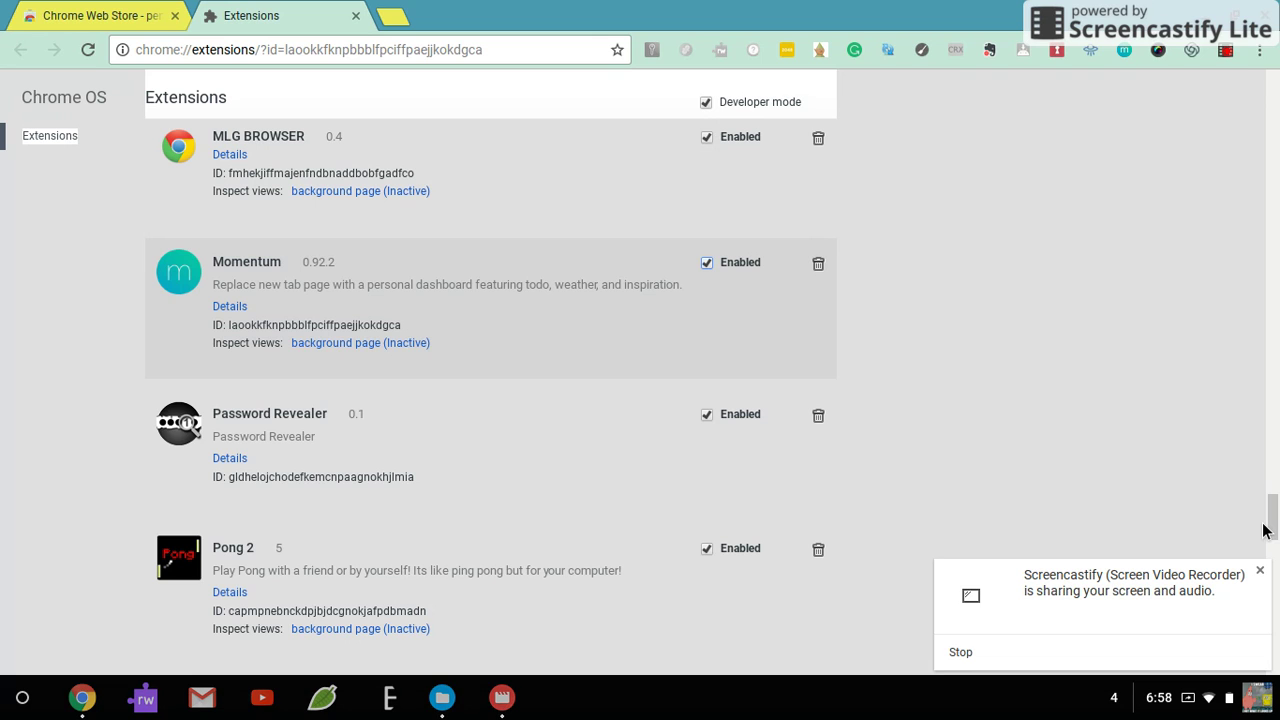
drag(1265, 530, 1228, 73)
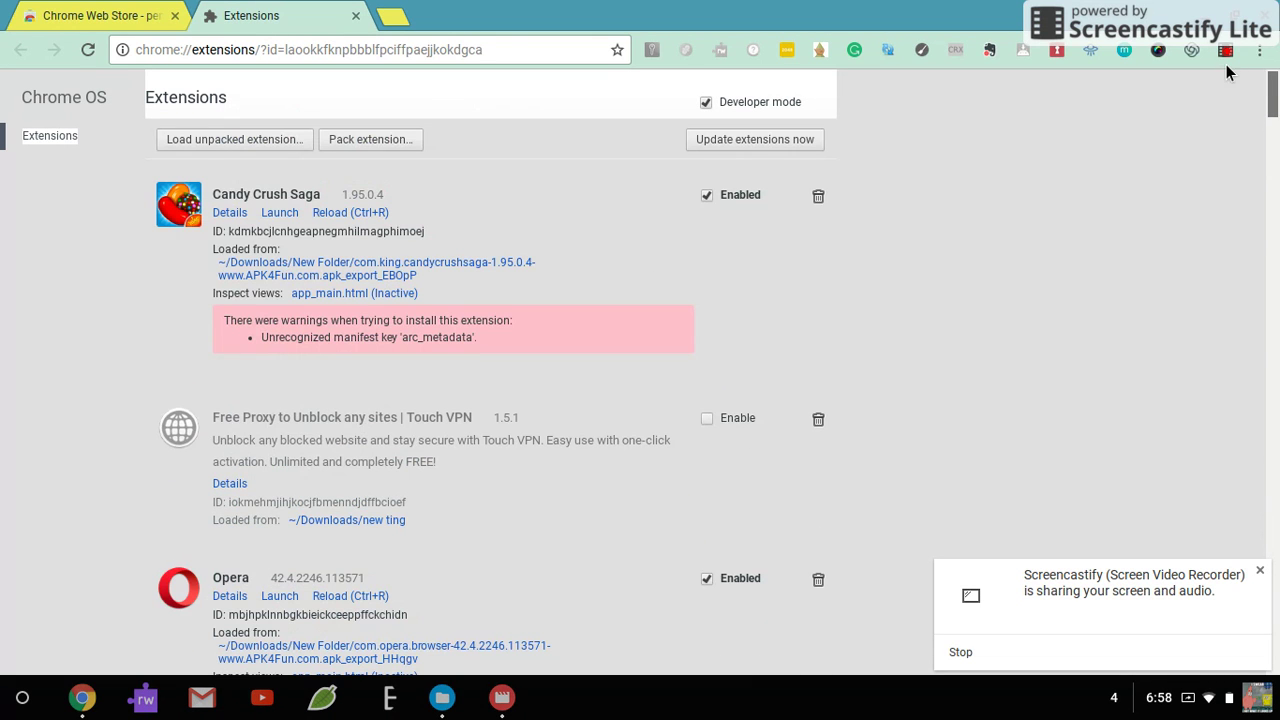
Load the vids folder from Downloads as an unpacked extension, and briefly view the new cursor extension's popup.
click(268, 145)
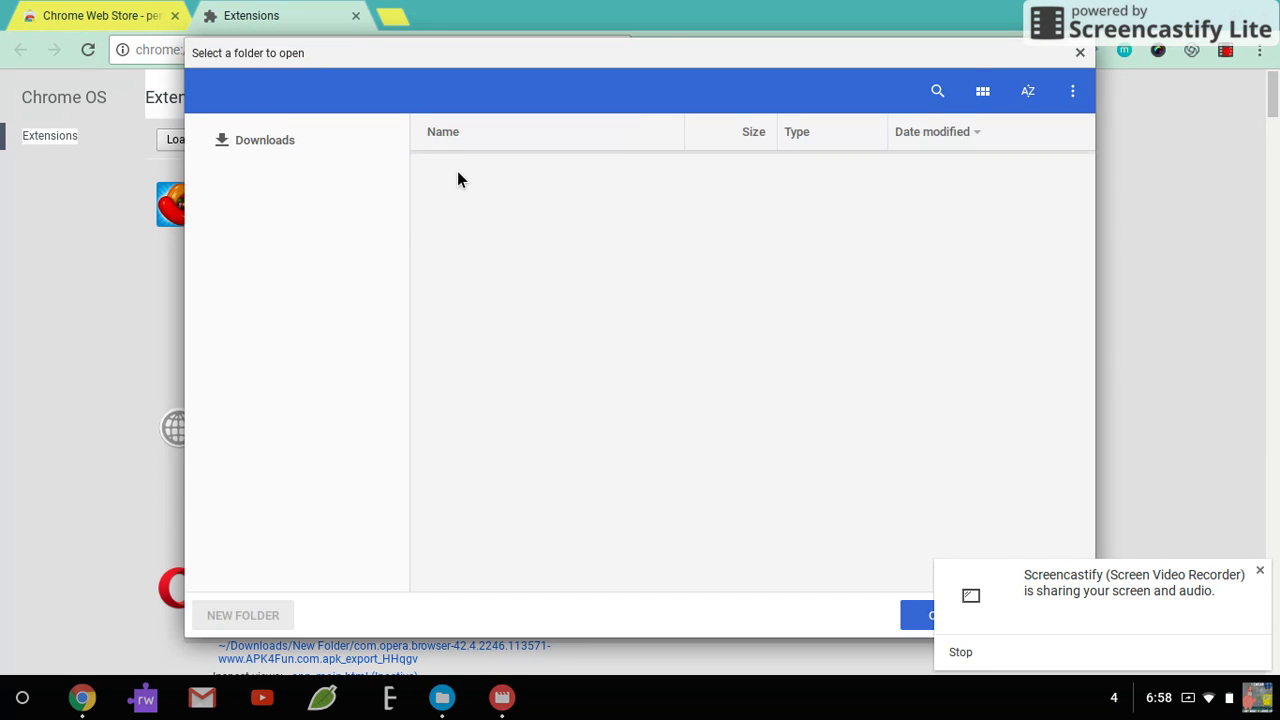
click(457, 171)
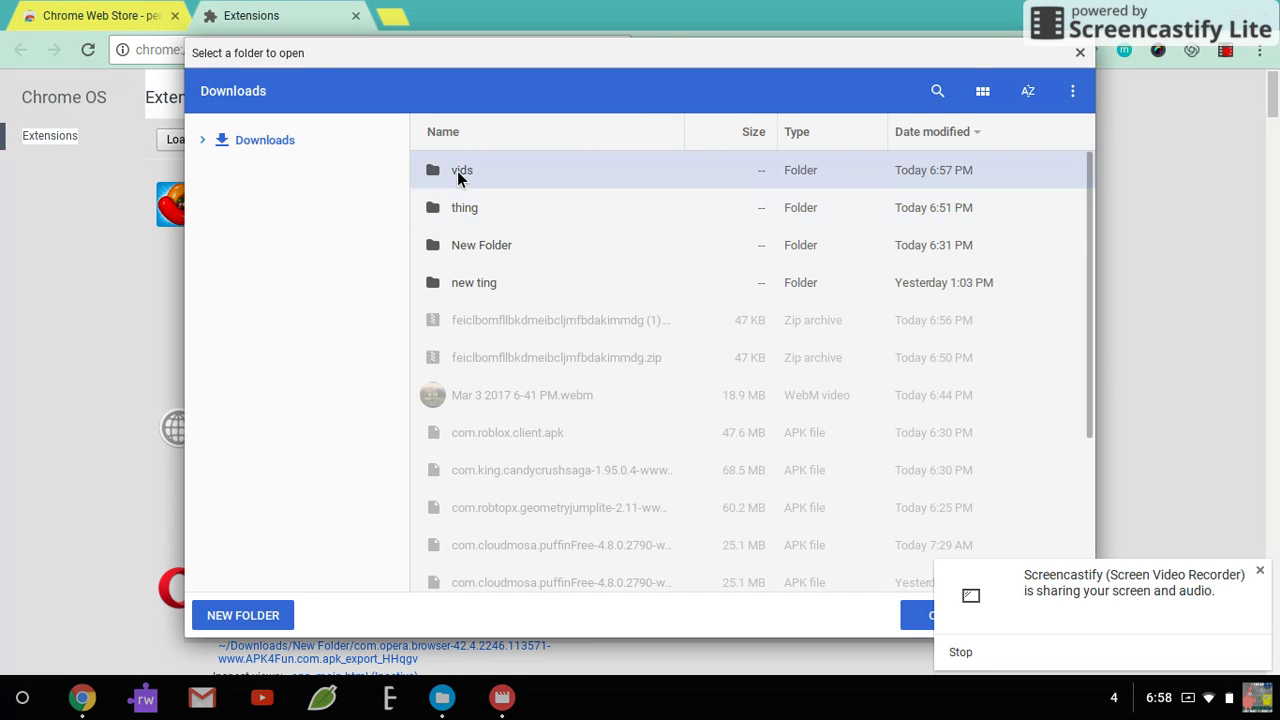
click(928, 617)
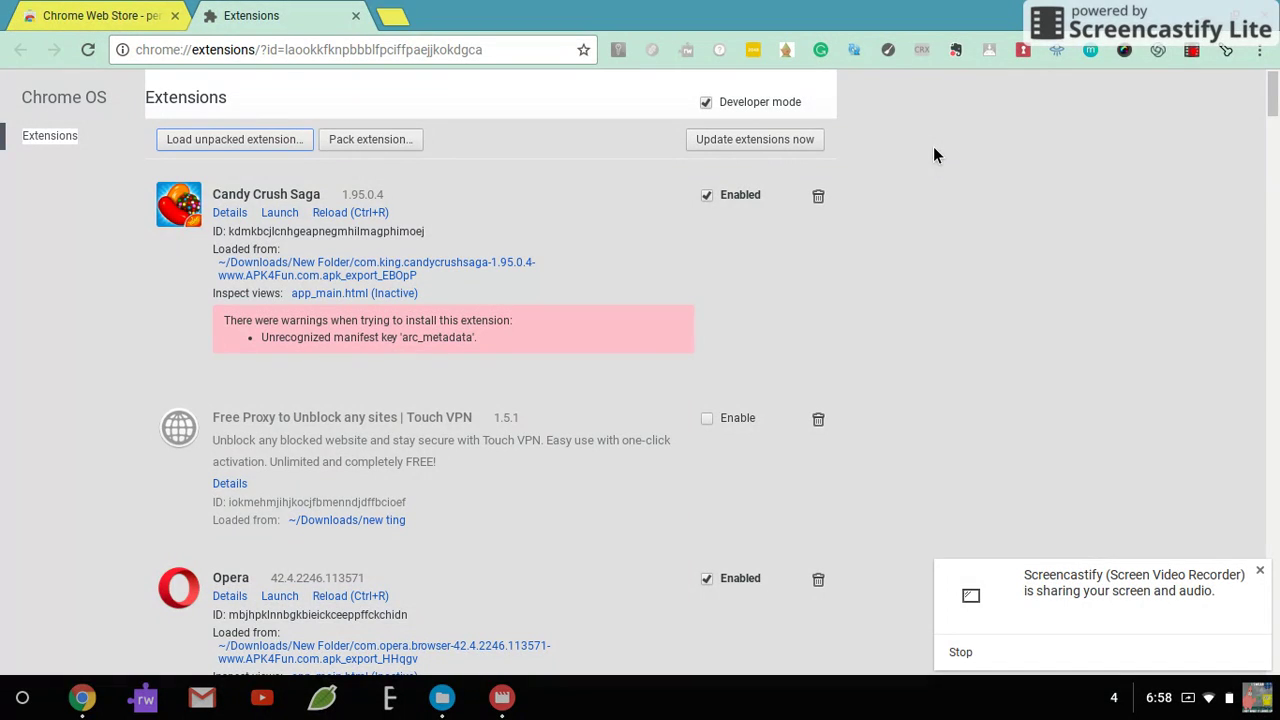
click(1227, 52)
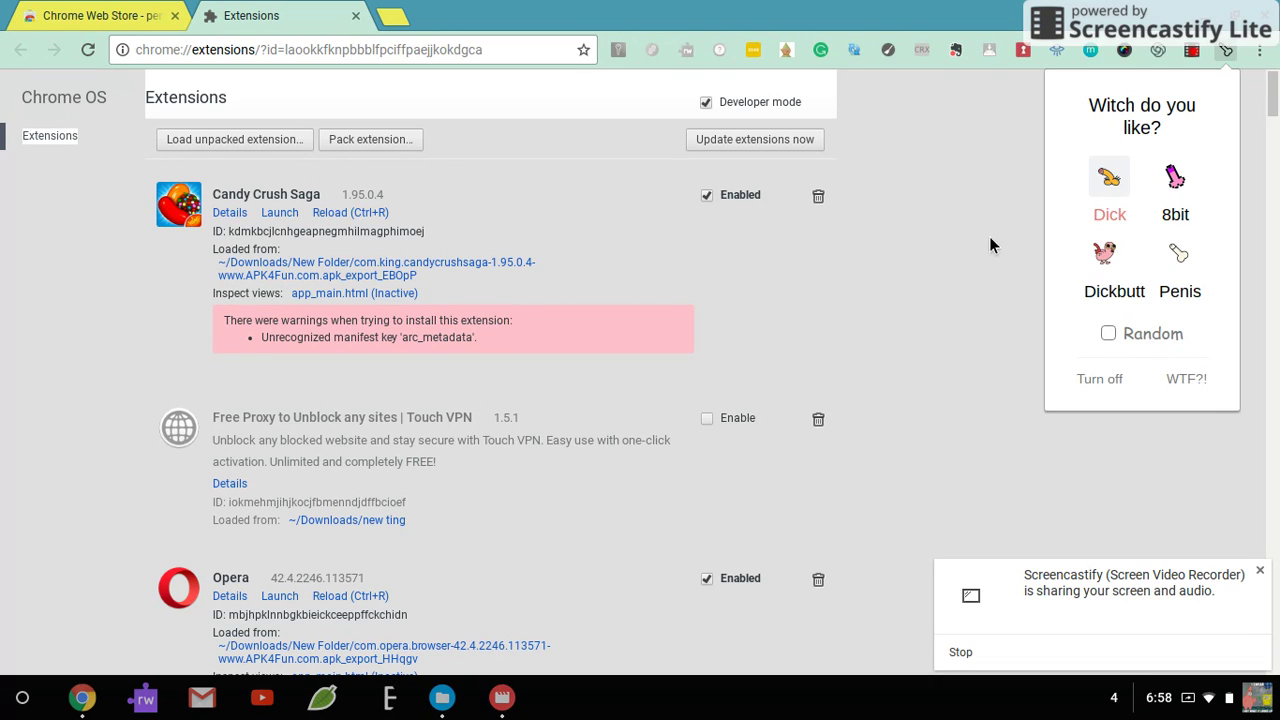
click(967, 263)
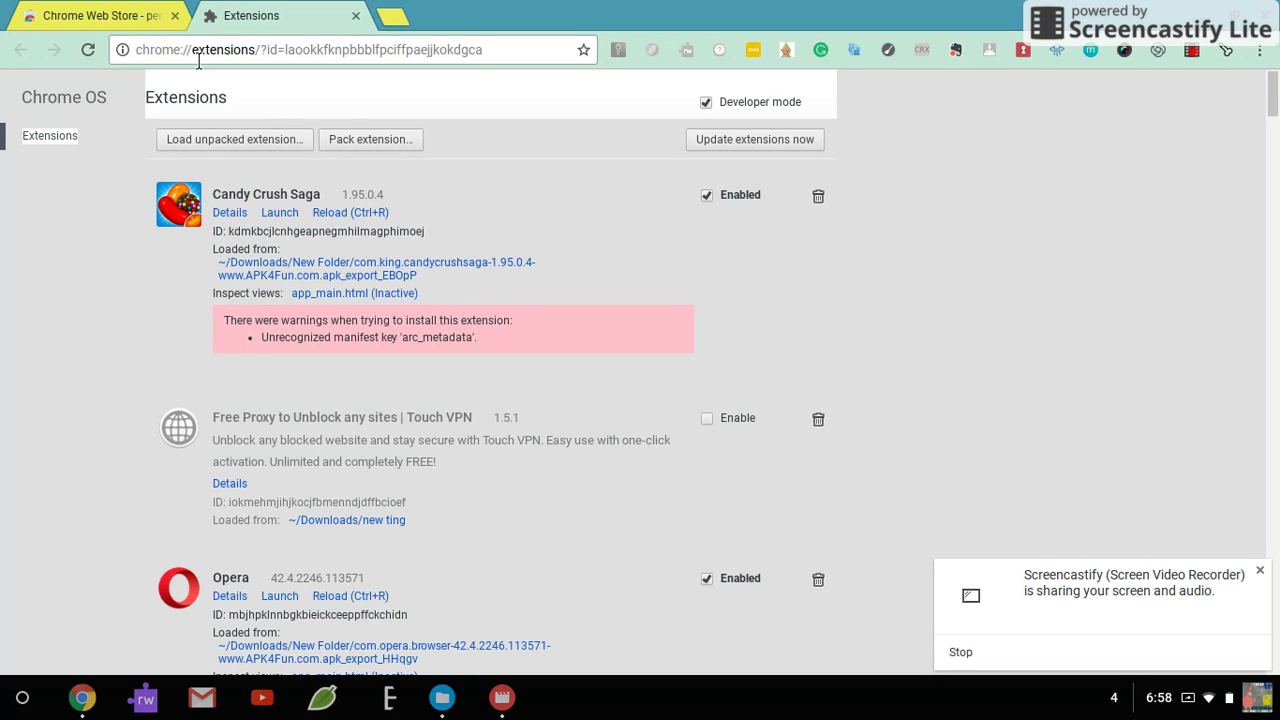